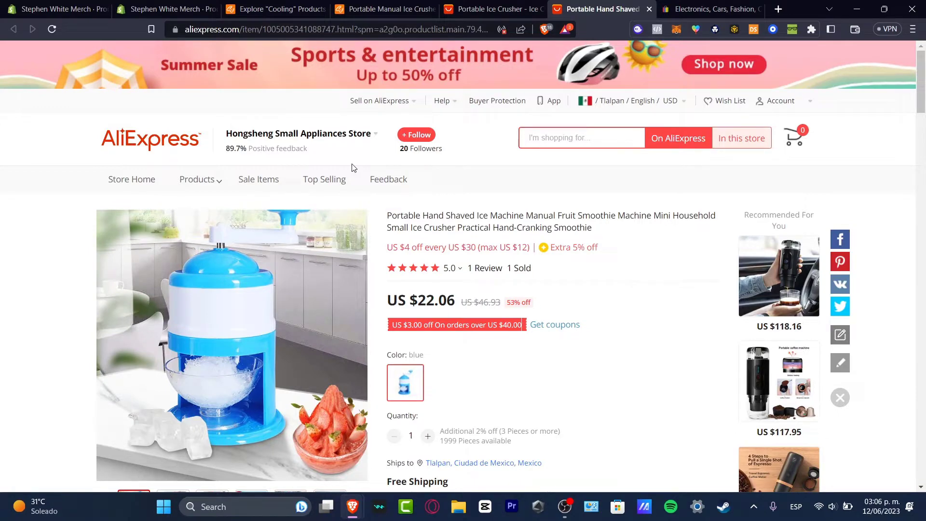
# Step: Switch to eBay, open its selling page and look over the saved drafts and business selling section
pyautogui.click(714, 9)
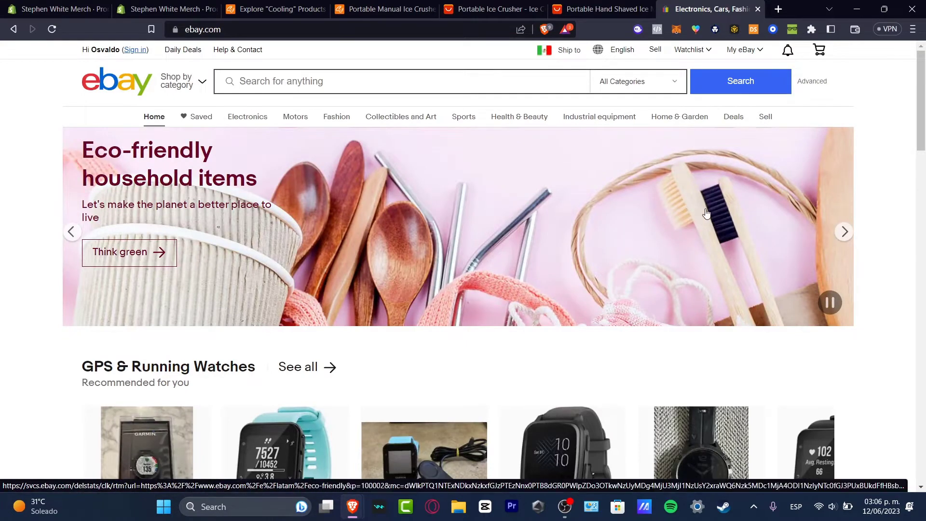
pyautogui.click(656, 49)
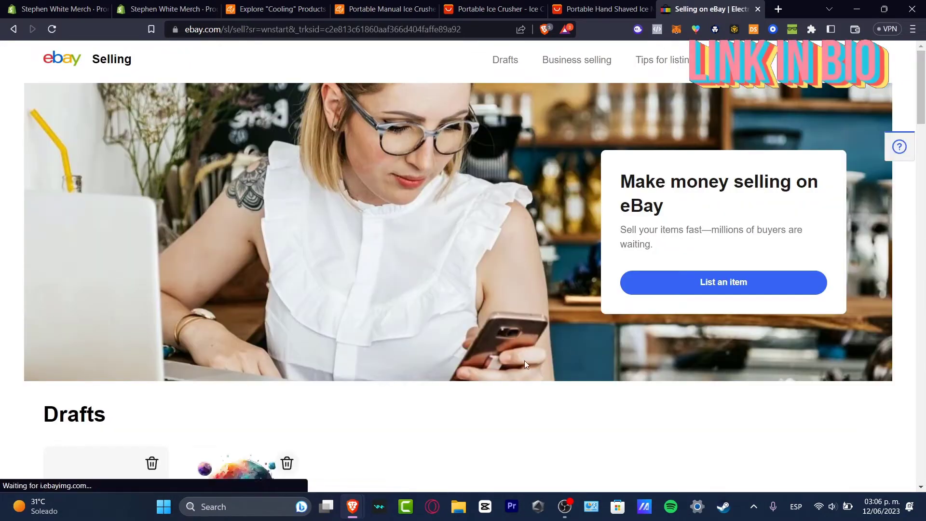
pyautogui.scroll(-7, 728, 294)
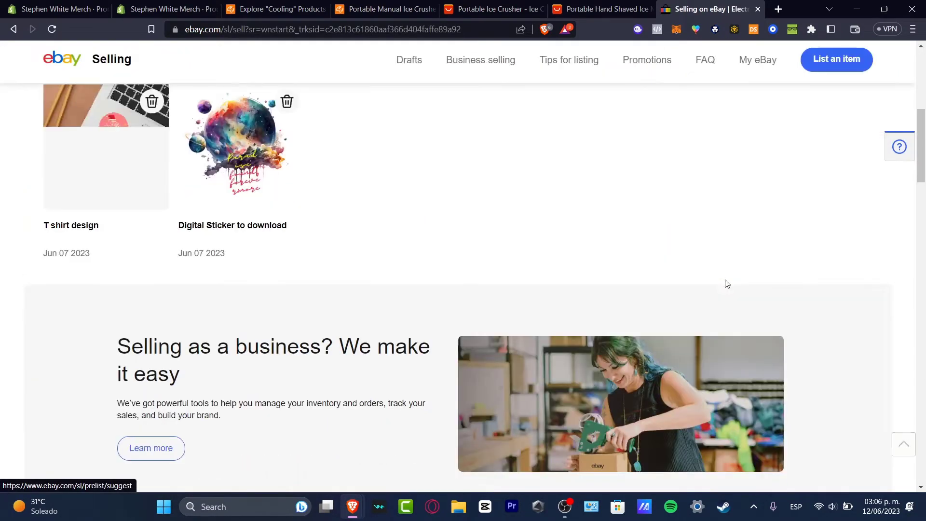
pyautogui.scroll(7, 726, 284)
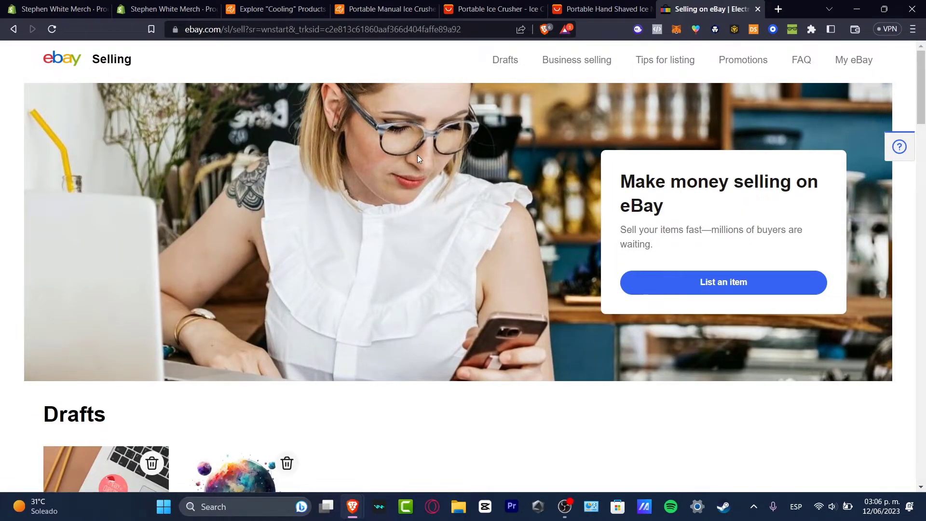
# Step: View the page for starting a new eBay listing and return to the drafts on the selling page
pyautogui.click(705, 292)
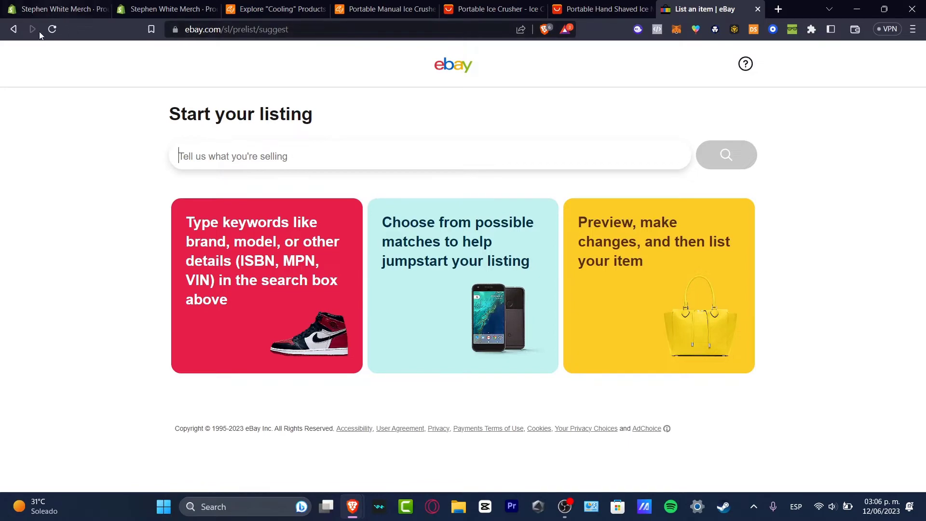
pyautogui.click(15, 29)
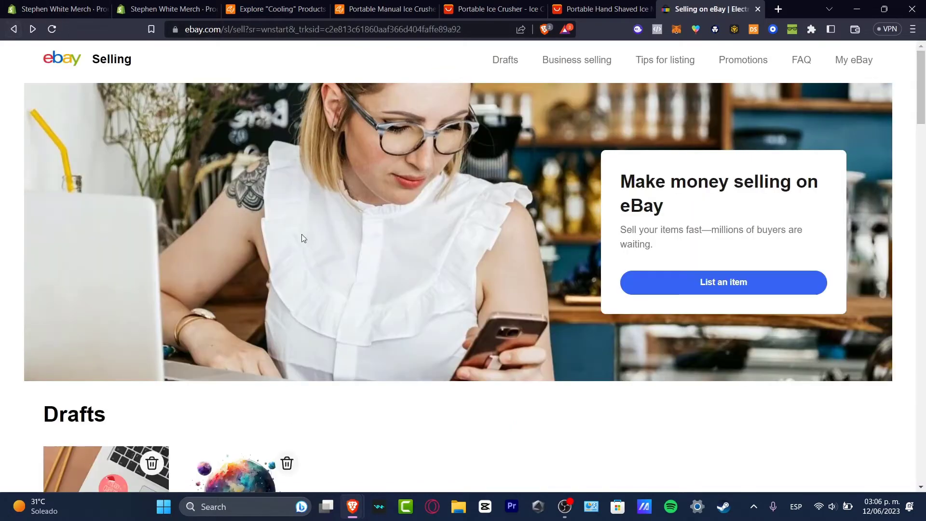
pyautogui.scroll(-3, 303, 238)
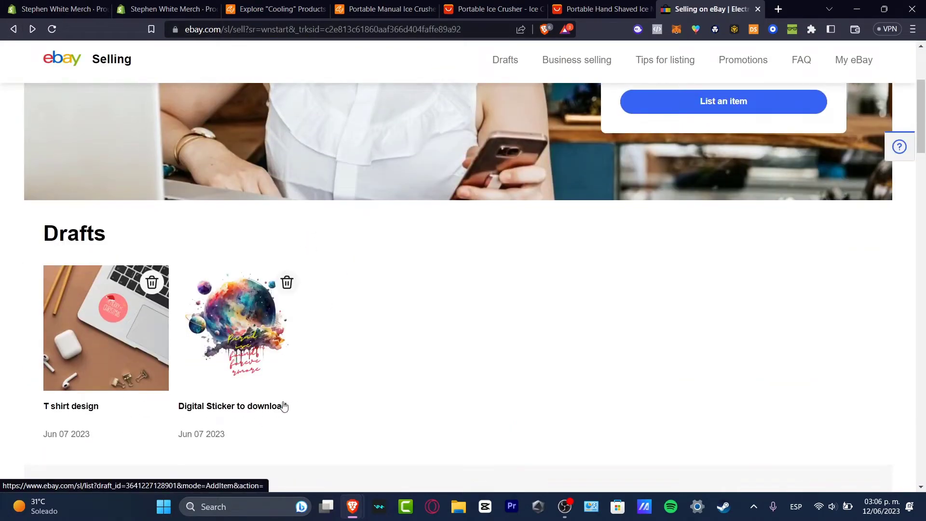
# Step: Open My eBay and sign in through Google with the account linked to eBay
pyautogui.click(853, 61)
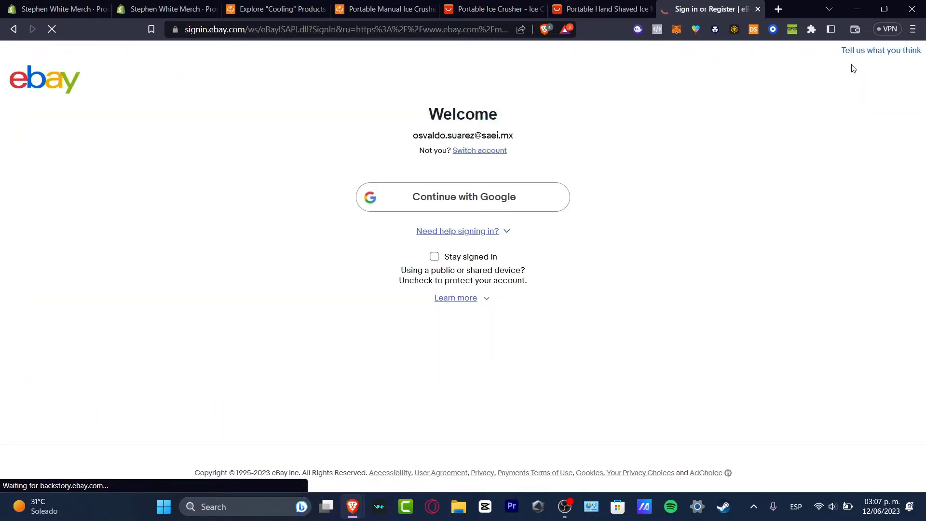
pyautogui.click(540, 195)
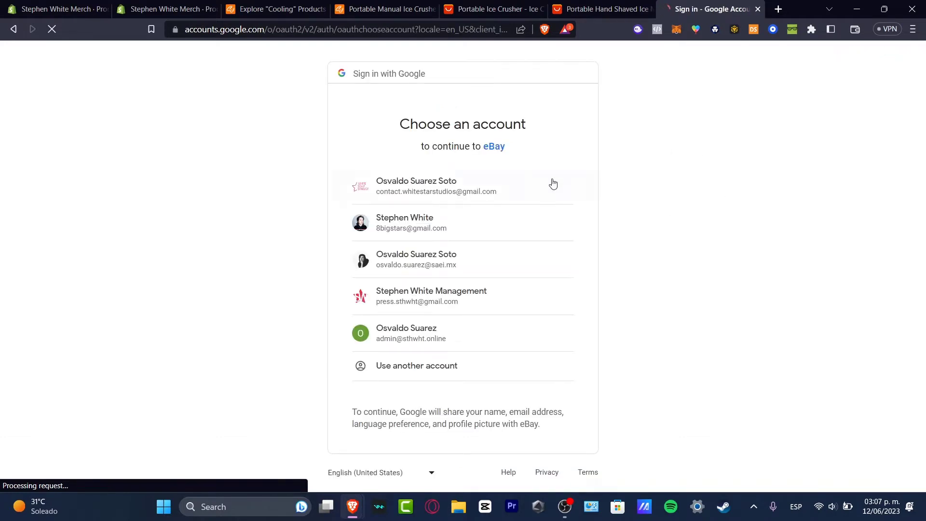
pyautogui.click(482, 261)
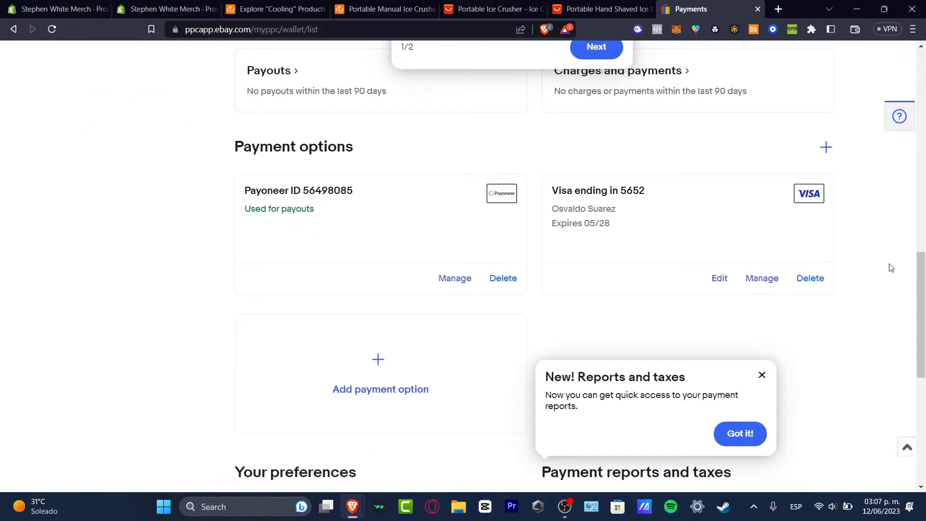
# Step: Review the payment options, payout preferences and payment reports on the eBay Payments page
pyautogui.scroll(-3, 891, 268)
pyautogui.scroll(-4, 891, 268)
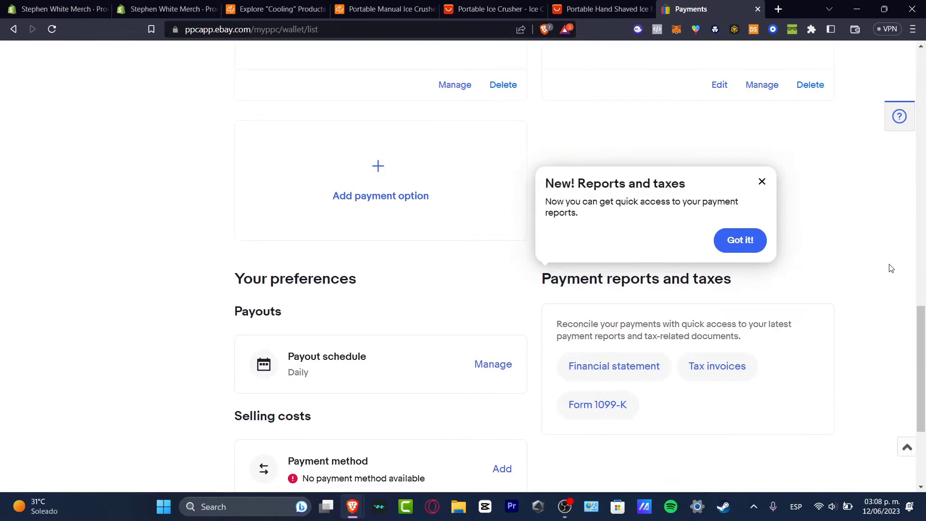
pyautogui.scroll(3, 892, 269)
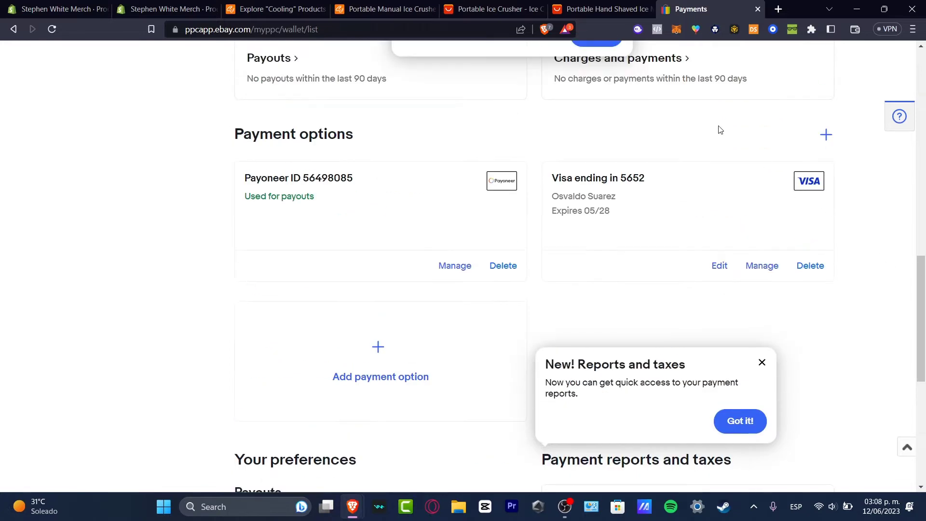
pyautogui.click(618, 7)
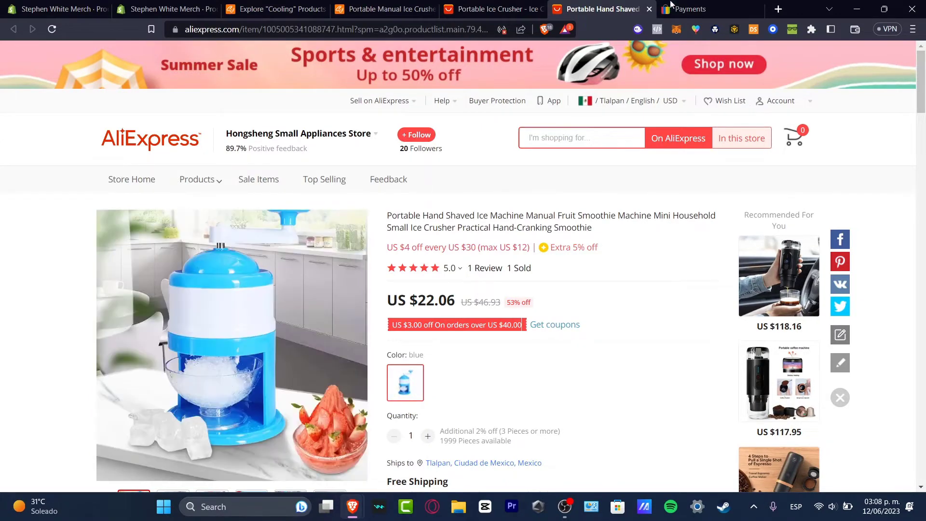
pyautogui.click(694, 7)
pyautogui.click(606, 5)
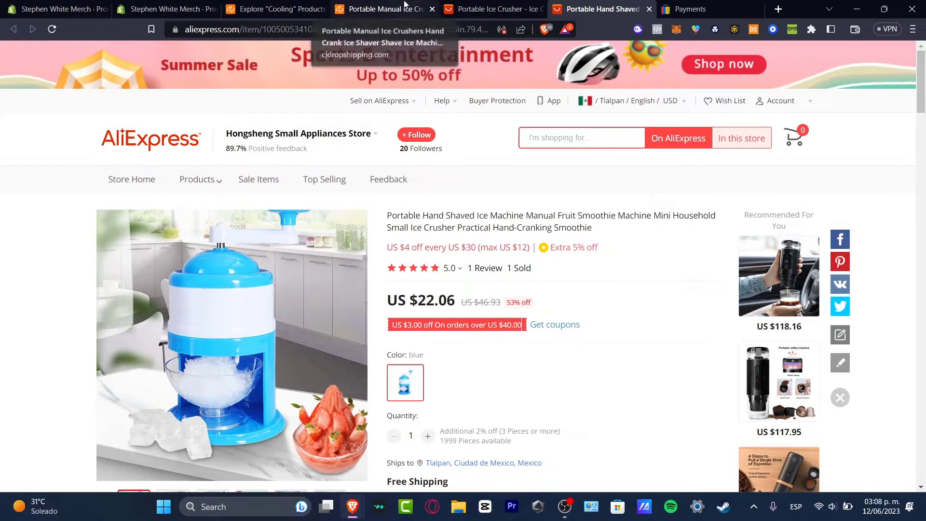
# Step: Switch to CJdropshipping, open its home page and browse the trending and new products
pyautogui.click(299, 7)
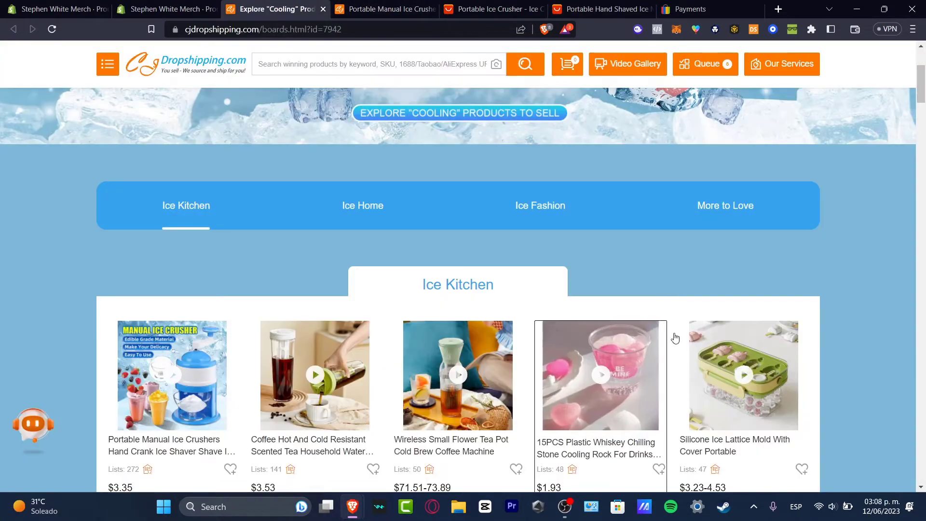
pyautogui.click(202, 69)
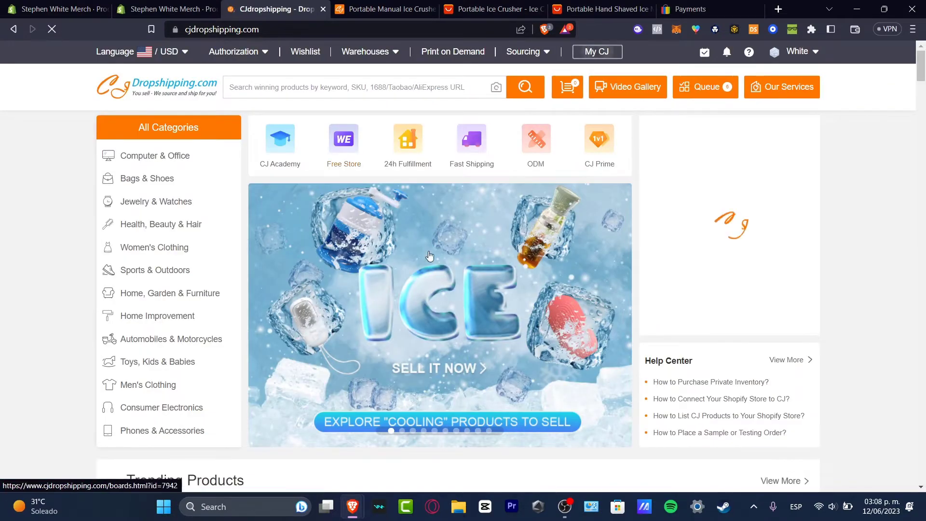
pyautogui.scroll(-10, 545, 292)
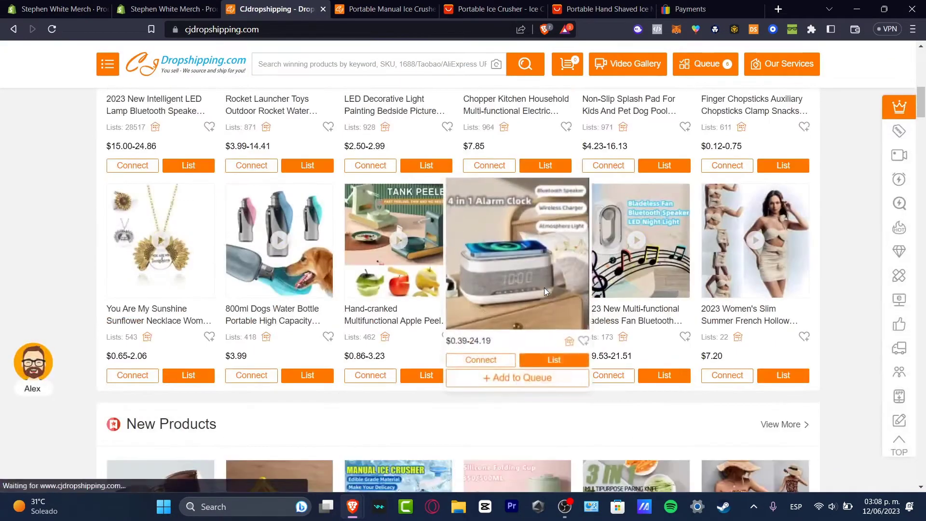
pyautogui.scroll(-3, 545, 293)
pyautogui.scroll(3, 544, 287)
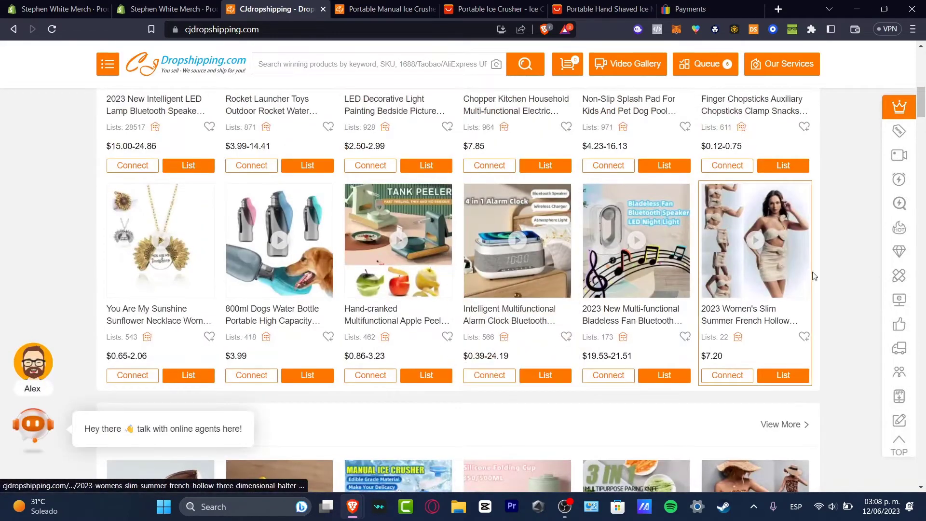
pyautogui.scroll(-3, 770, 306)
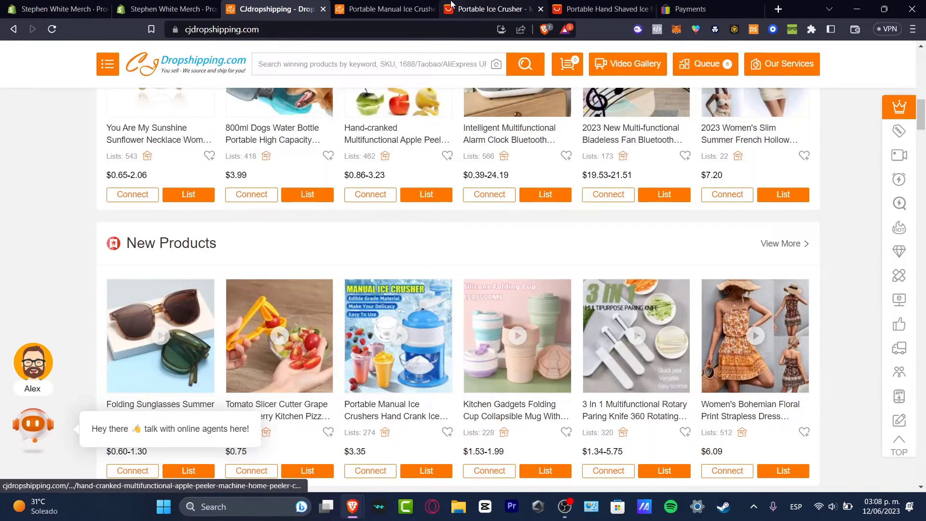
# Step: Look at the AliExpress portable ice crusher results and shaved ice machine page, and return to the CJdropshipping home page
pyautogui.click(484, 18)
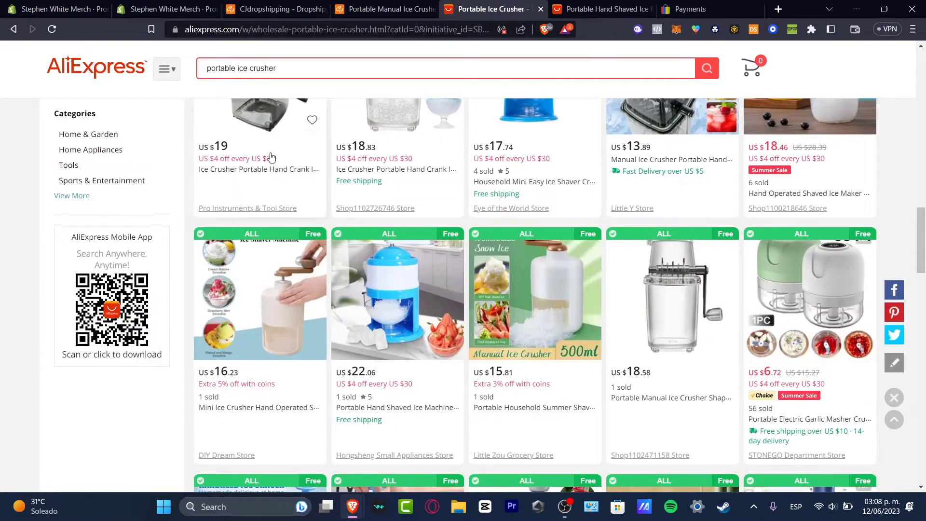
pyautogui.click(600, 4)
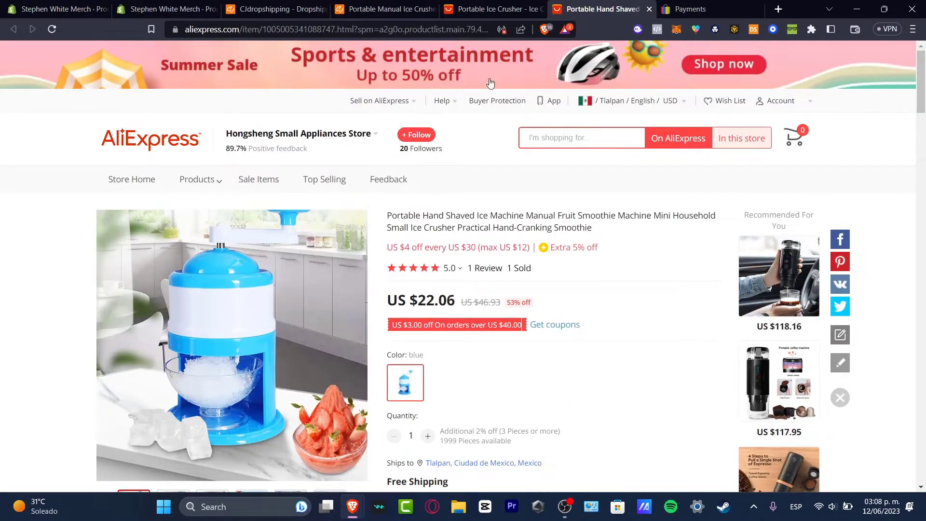
pyautogui.click(275, 9)
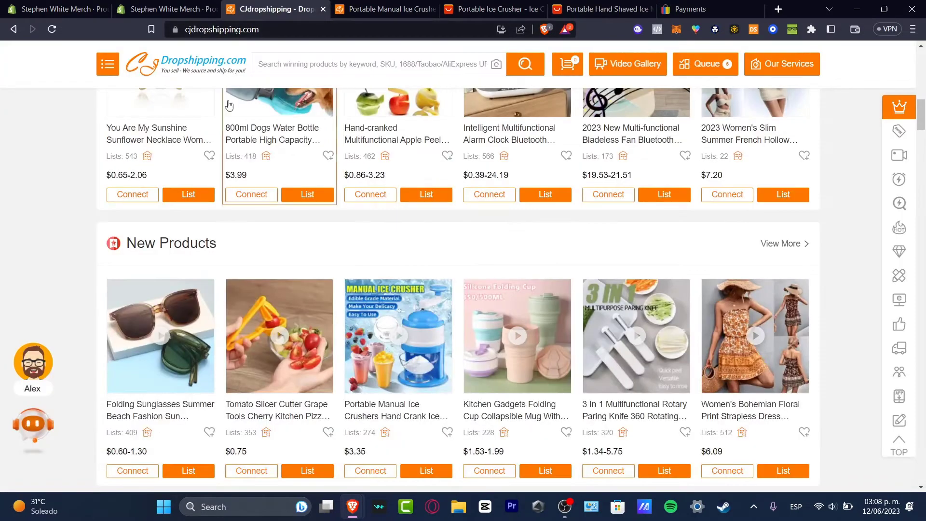
pyautogui.scroll(10, 418, 62)
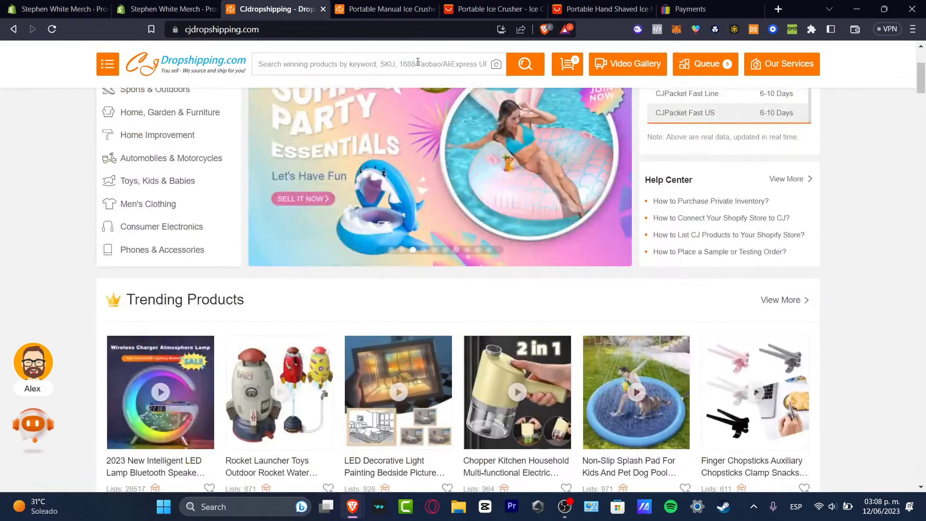
# Step: View the CJdropshipping manual ice crusher product and close the AliExpress portable ice crusher search results
pyautogui.click(407, 9)
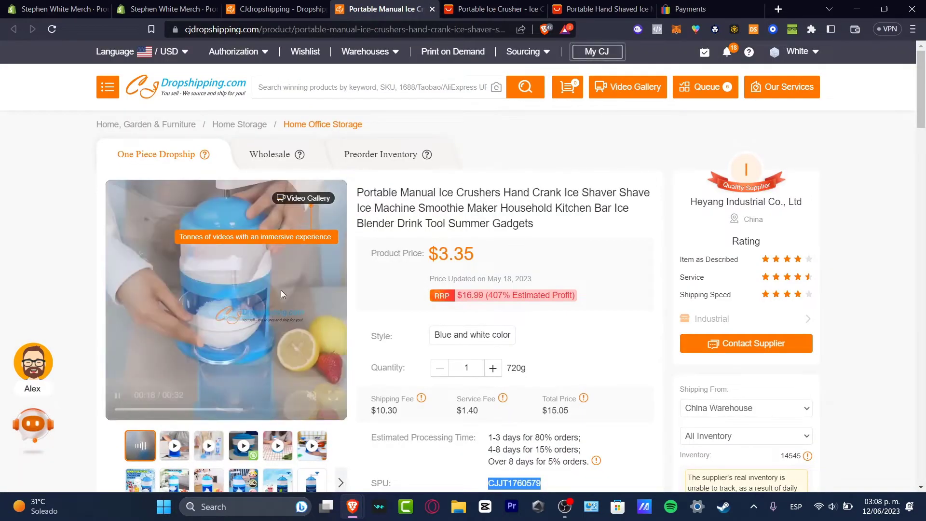
pyautogui.click(506, 6)
pyautogui.click(541, 10)
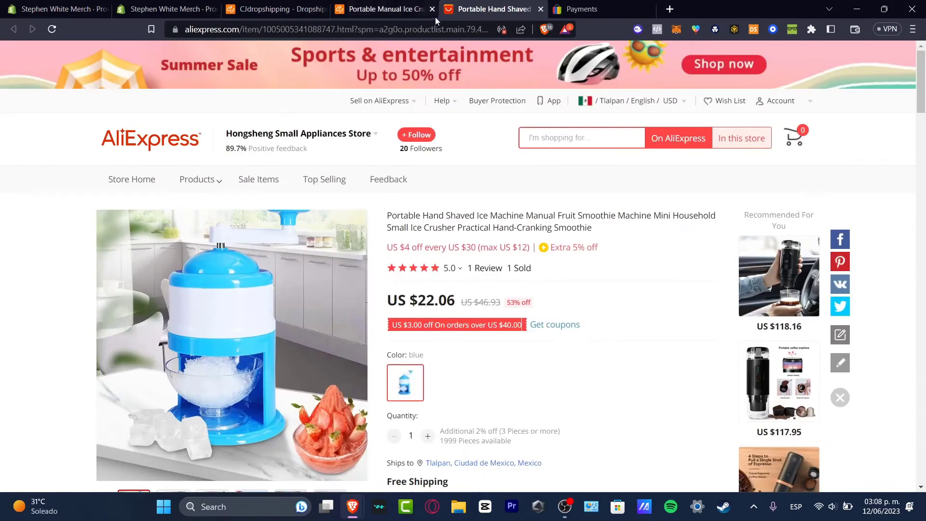
# Step: Compare the ice crusher's product price on CJdropshipping with the AliExpress price, highlighting the price figures
pyautogui.click(386, 8)
pyautogui.click(460, 9)
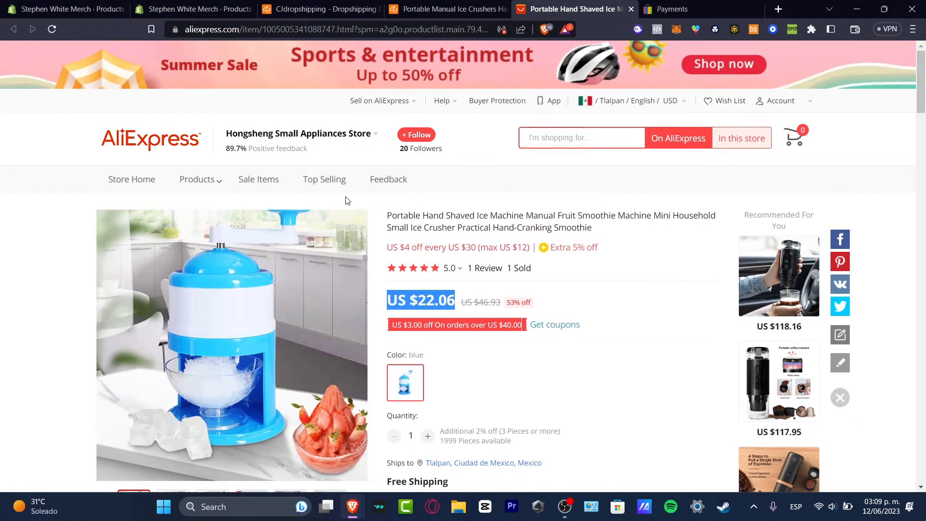
pyautogui.click(478, 9)
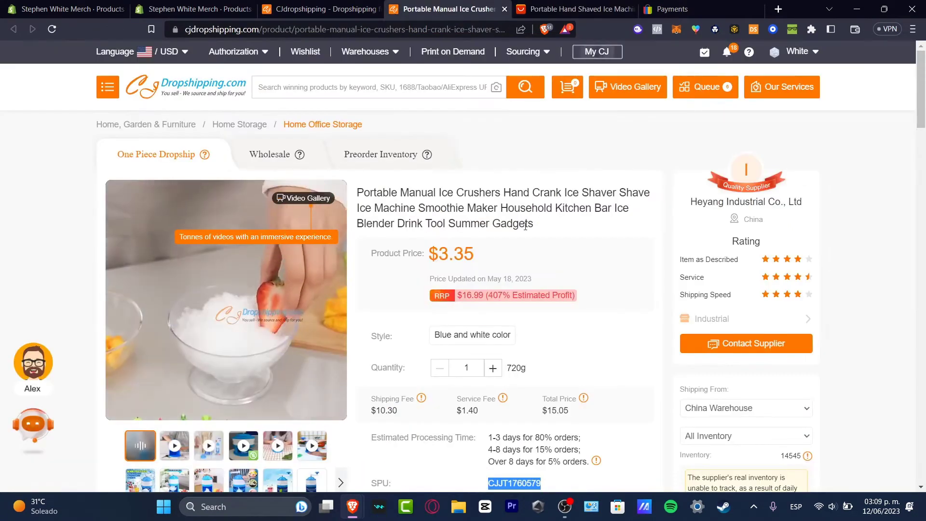
pyautogui.moveTo(475, 255); pyautogui.dragTo(437, 261)
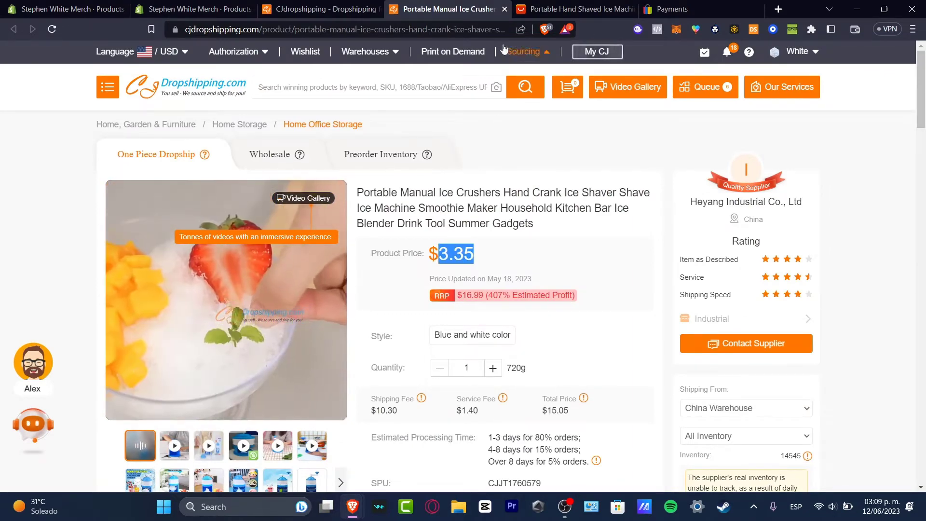
pyautogui.click(574, 9)
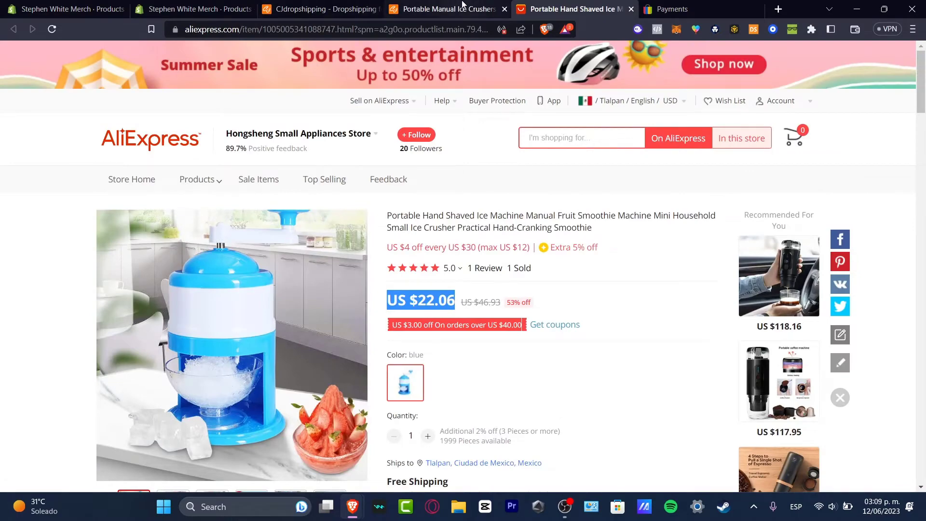
# Step: Examine the shipping details and listing options on the CJdropshipping manual ice crusher page
pyautogui.click(449, 9)
pyautogui.scroll(-2, 581, 378)
pyautogui.scroll(-2, 581, 378)
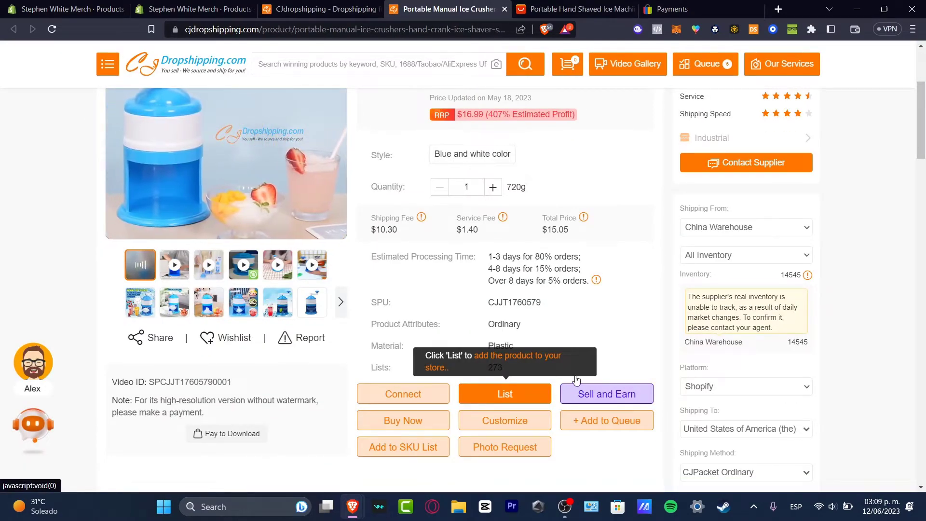
pyautogui.scroll(4, 607, 343)
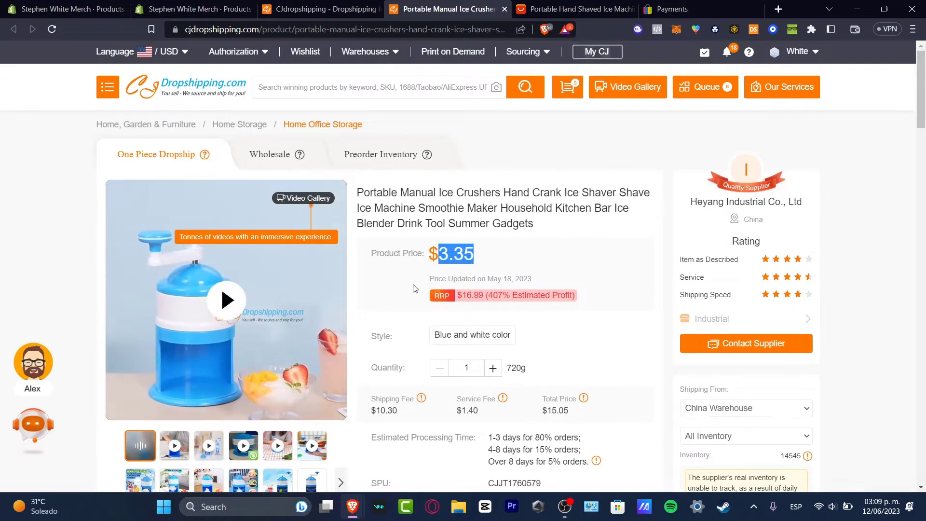
# Step: Open the eBay store authorization in CJdropshipping and try to add an eBay store
pyautogui.moveTo(251, 53)
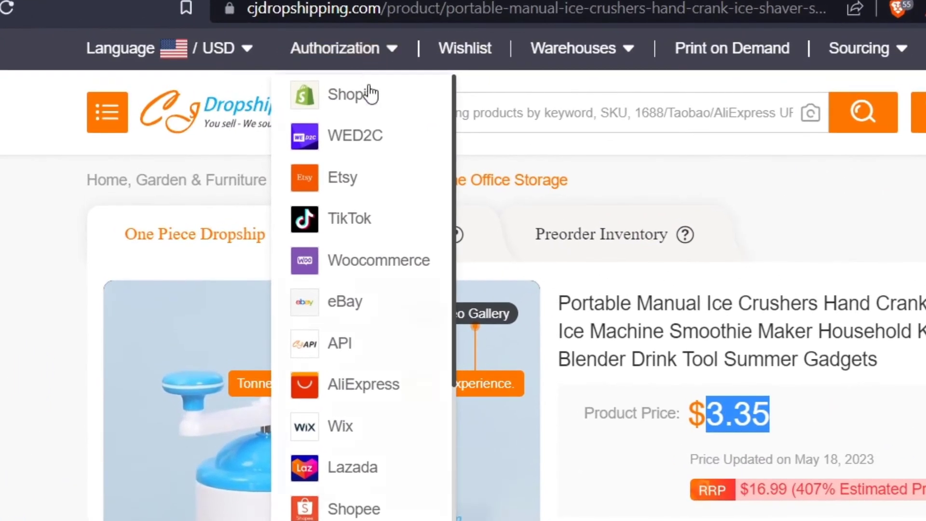
pyautogui.click(397, 303)
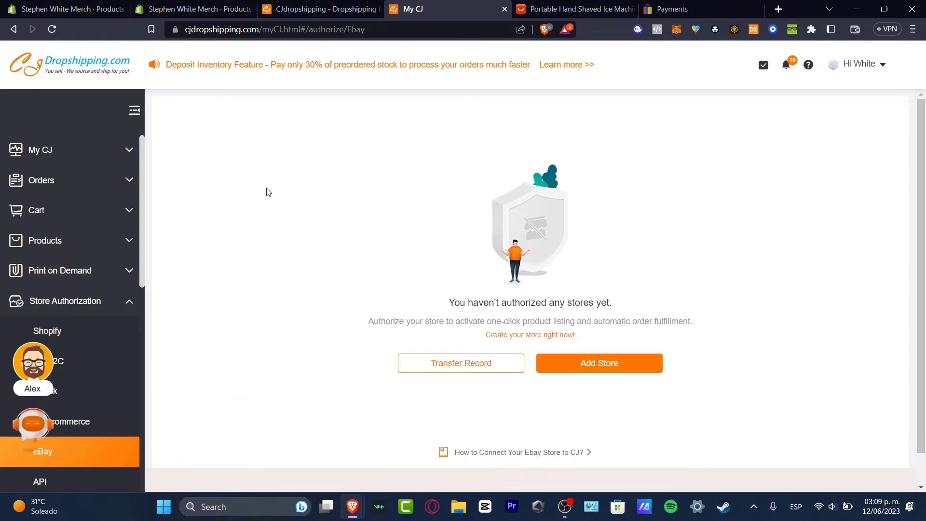
pyautogui.scroll(-4, 95, 194)
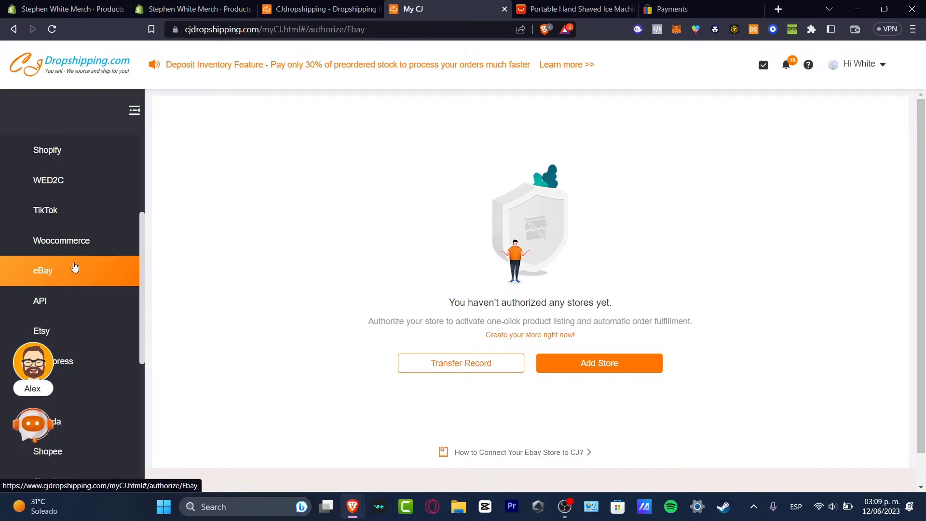
pyautogui.click(584, 358)
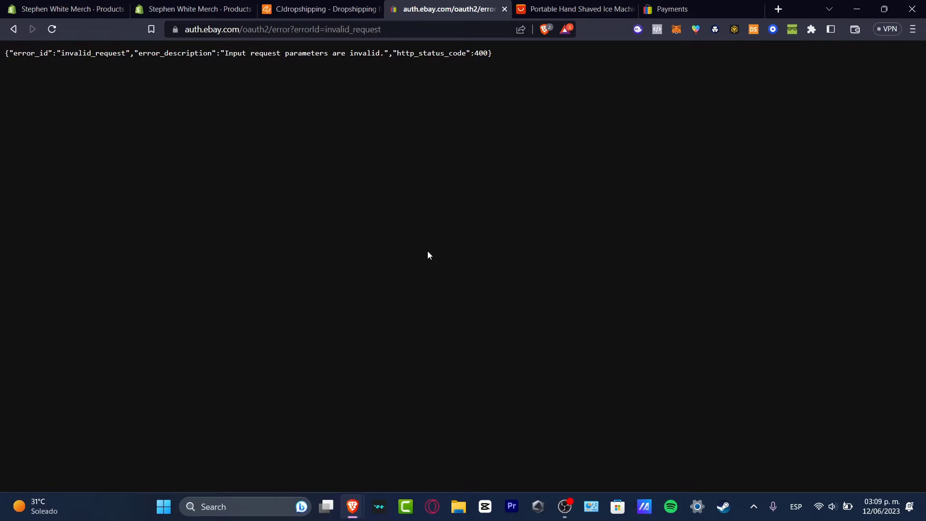
# Step: Leave the authorization error page and grant CJdropshipping's application consent to access the eBay account
pyautogui.click(13, 30)
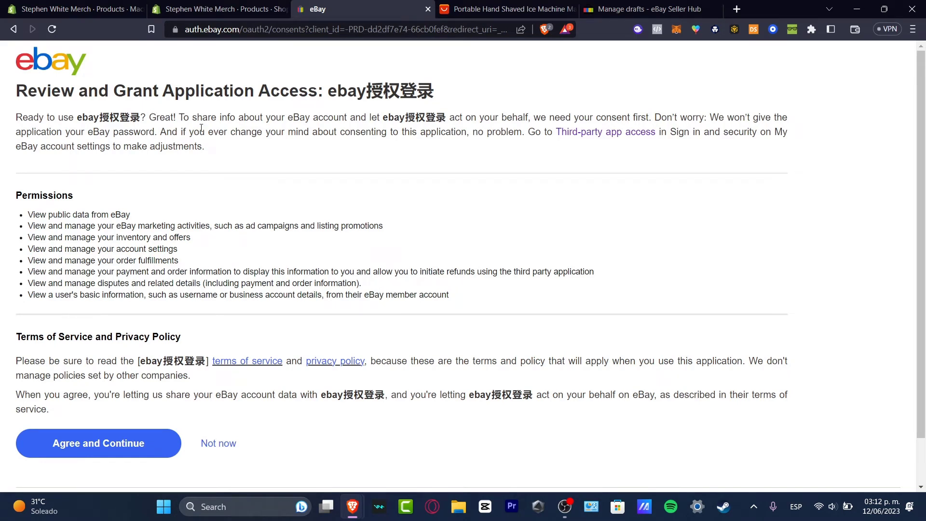
pyautogui.click(131, 449)
pyautogui.scroll(-1, 227, 304)
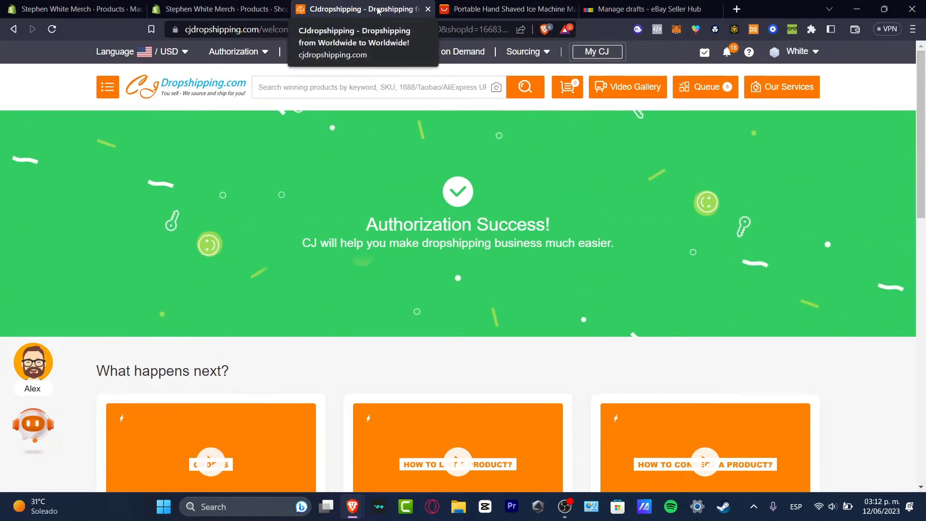
# Step: Switch to eBay and open the selling overview in My eBay
pyautogui.click(472, 8)
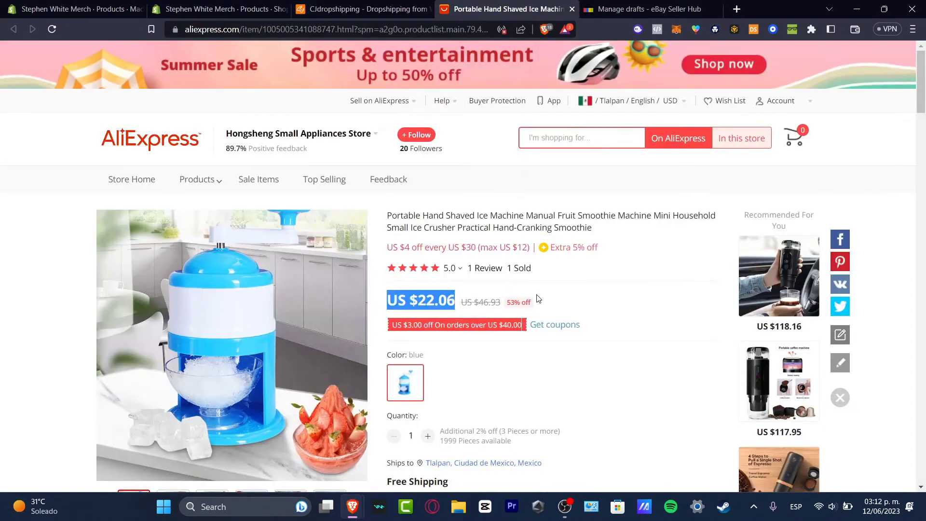
pyautogui.click(386, 8)
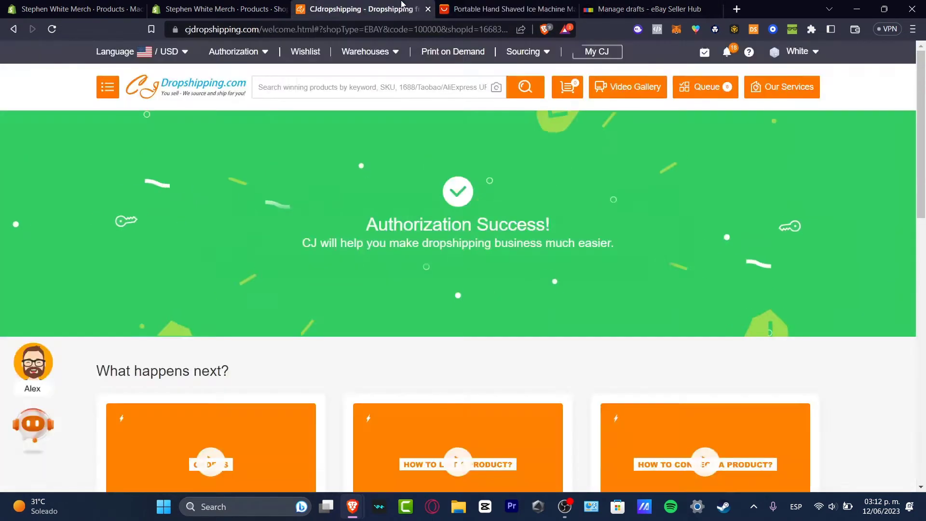
pyautogui.click(640, 5)
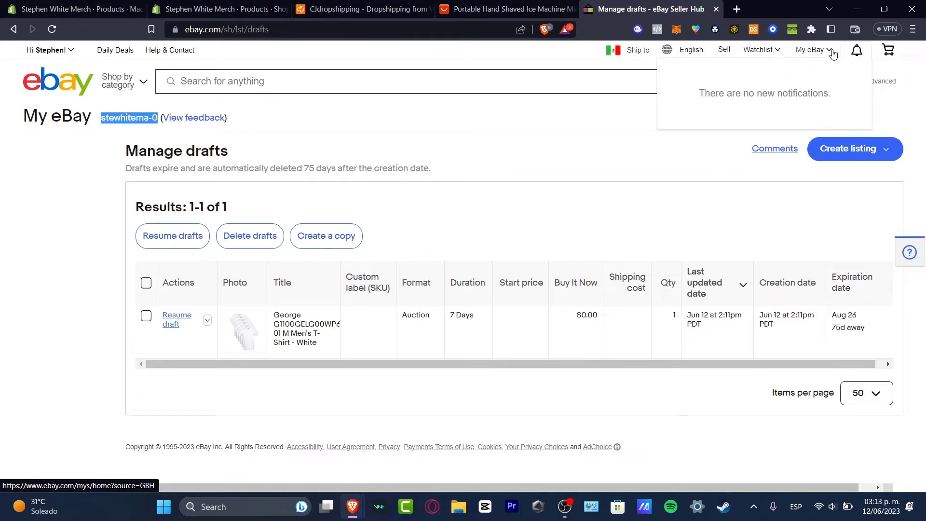
pyautogui.moveTo(814, 49)
pyautogui.click(805, 66)
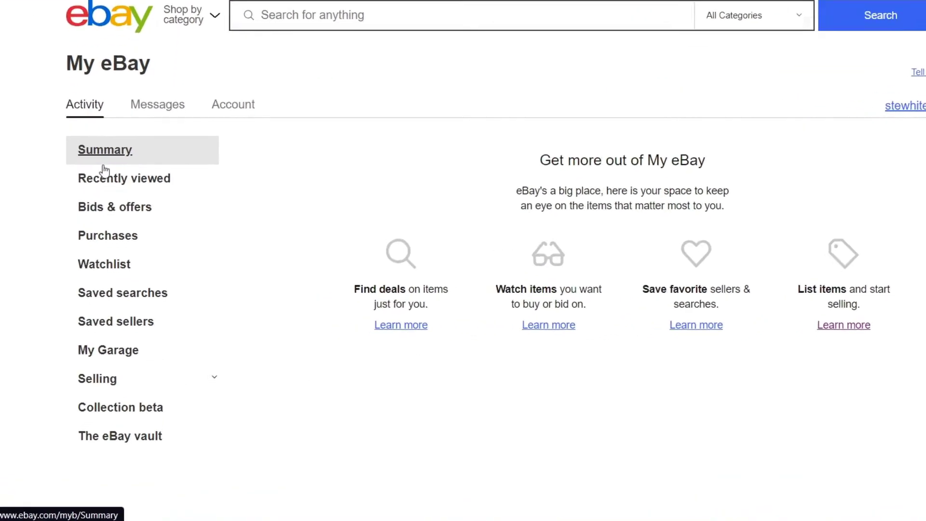
pyautogui.click(114, 380)
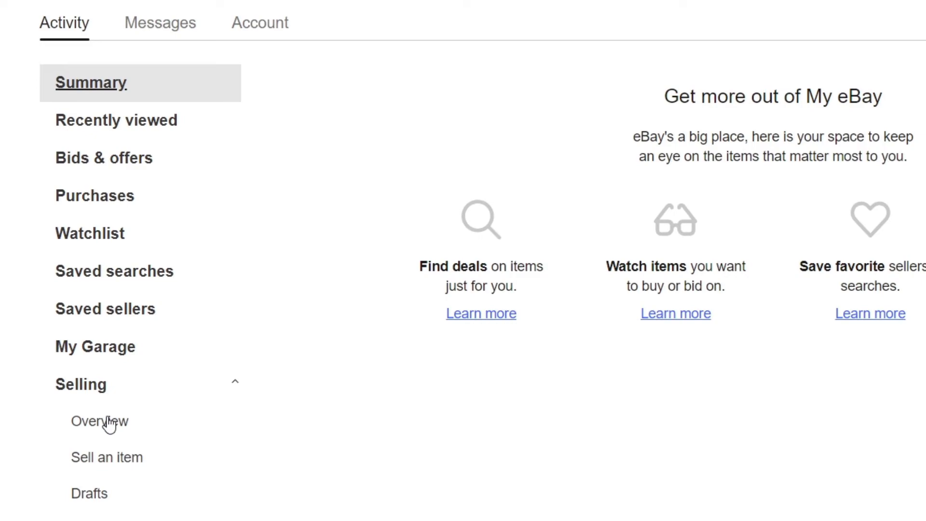
pyautogui.click(110, 425)
pyautogui.click(723, 333)
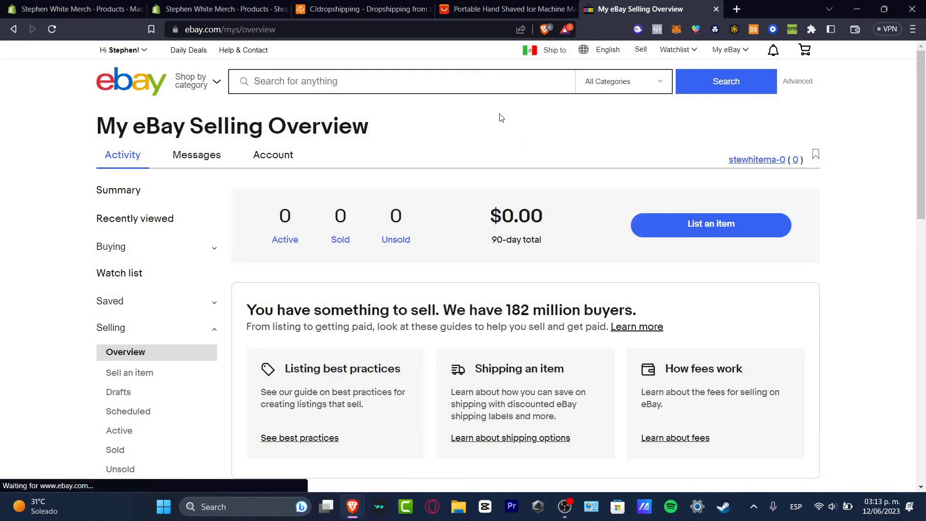
# Step: Examine the selling promotions on the eBay overview, highlighting the monthly free listing offer
pyautogui.scroll(-10, 498, 117)
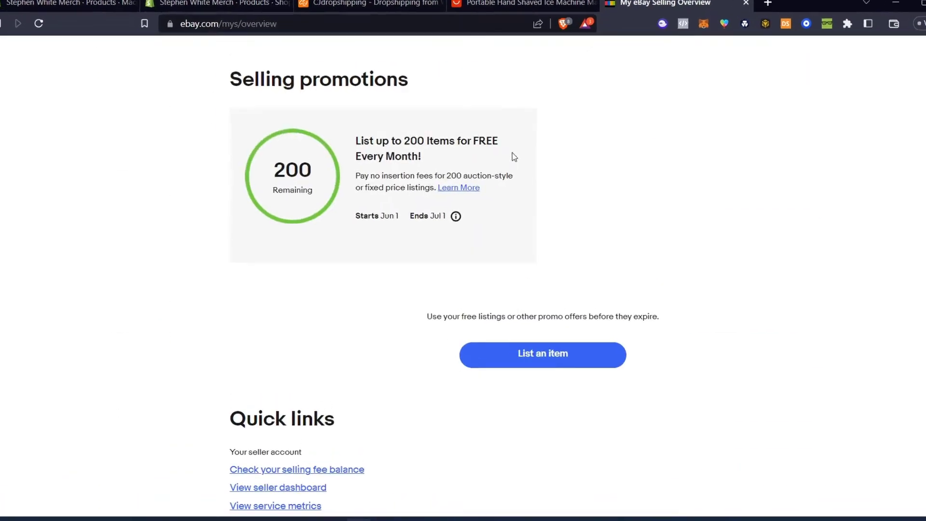
pyautogui.moveTo(280, 83); pyautogui.dragTo(334, 84)
pyautogui.moveTo(396, 54); pyautogui.dragTo(548, 68)
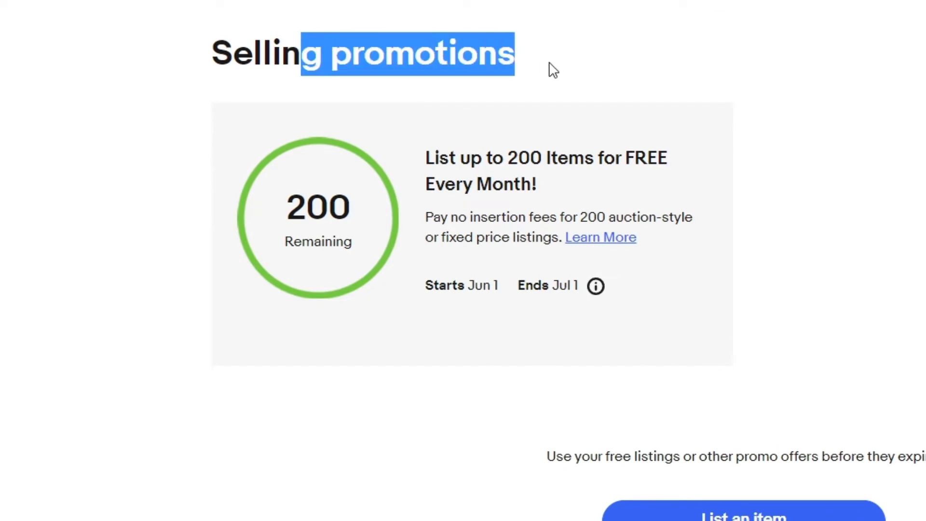
pyautogui.moveTo(457, 158); pyautogui.dragTo(635, 184)
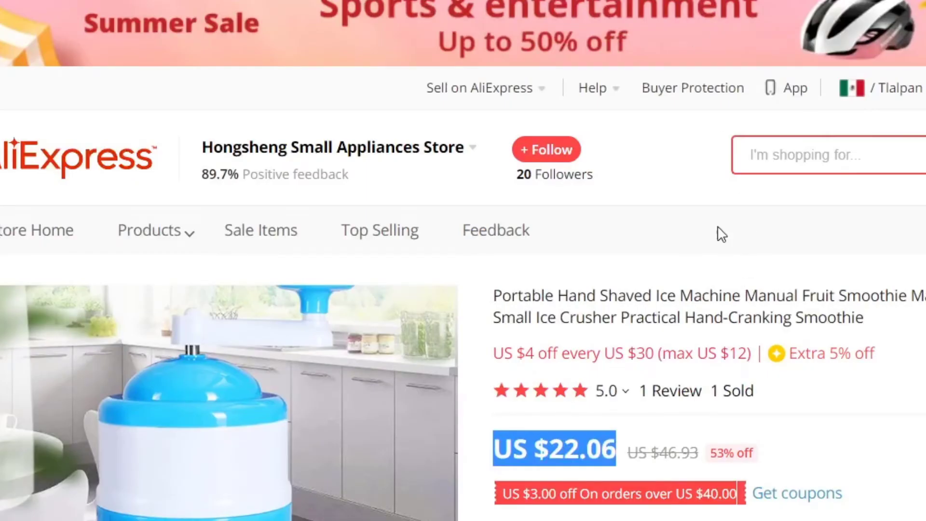
# Step: Review the hand shaved ice machine's price and shipping details on AliExpress and check the CJdropshipping page
pyautogui.scroll(-5, 825, 346)
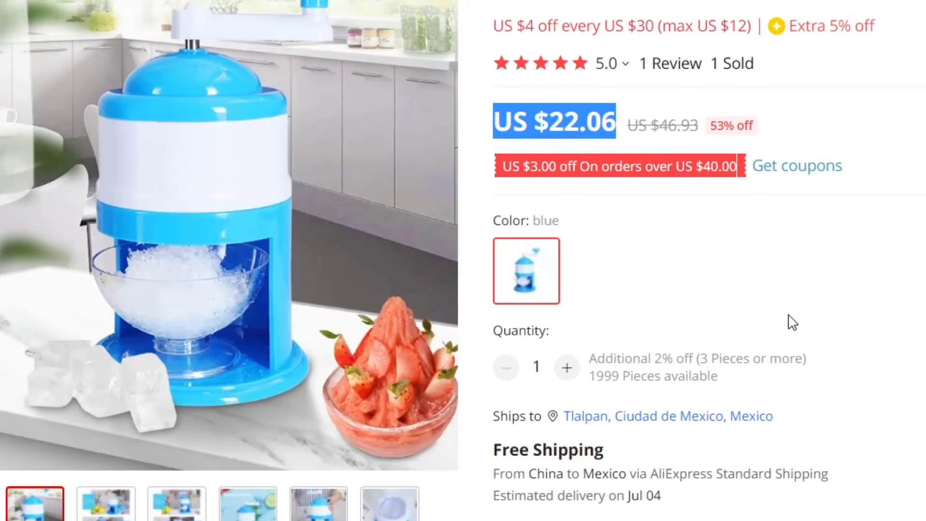
pyautogui.click(793, 279)
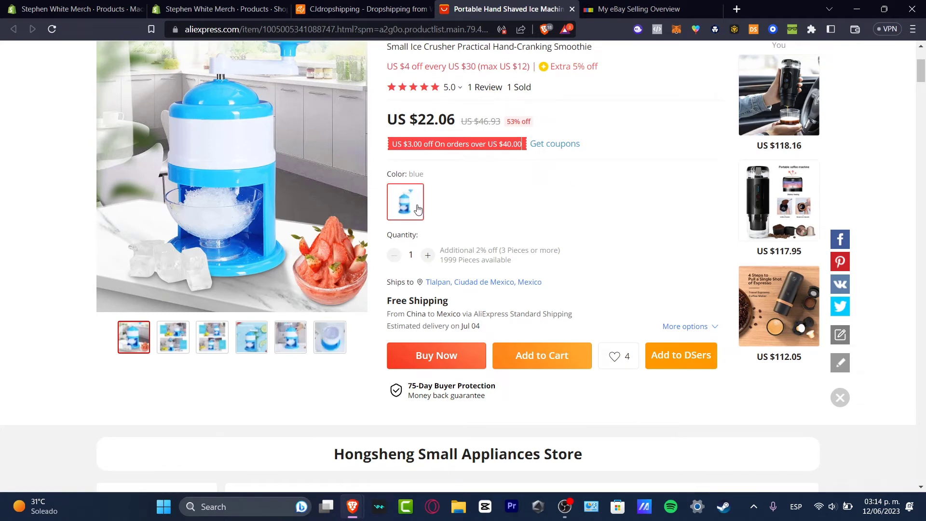
pyautogui.click(362, 8)
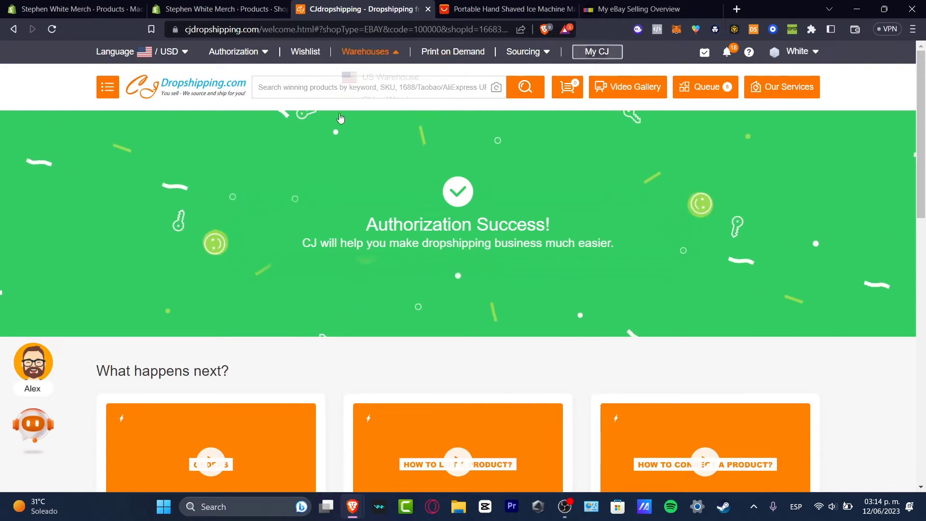
pyautogui.scroll(-7, 368, 306)
pyautogui.scroll(-5, 367, 311)
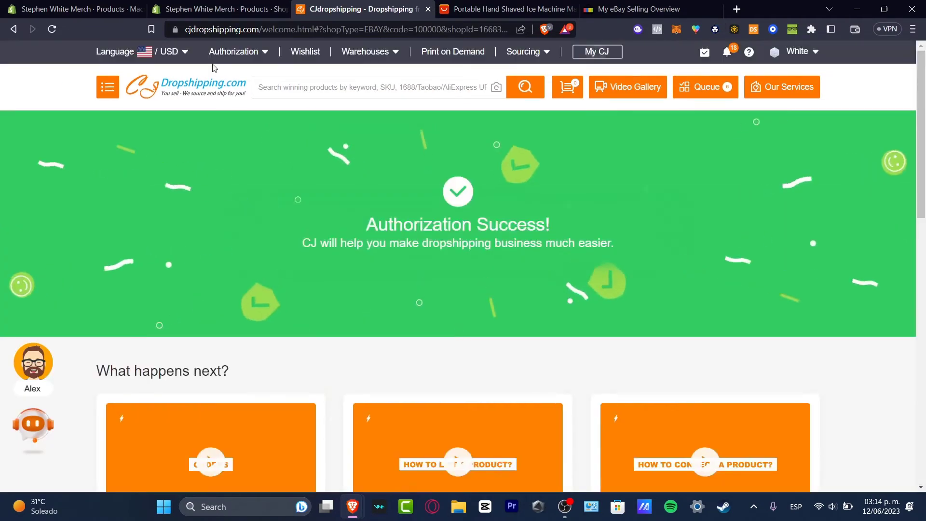
pyautogui.click(506, 8)
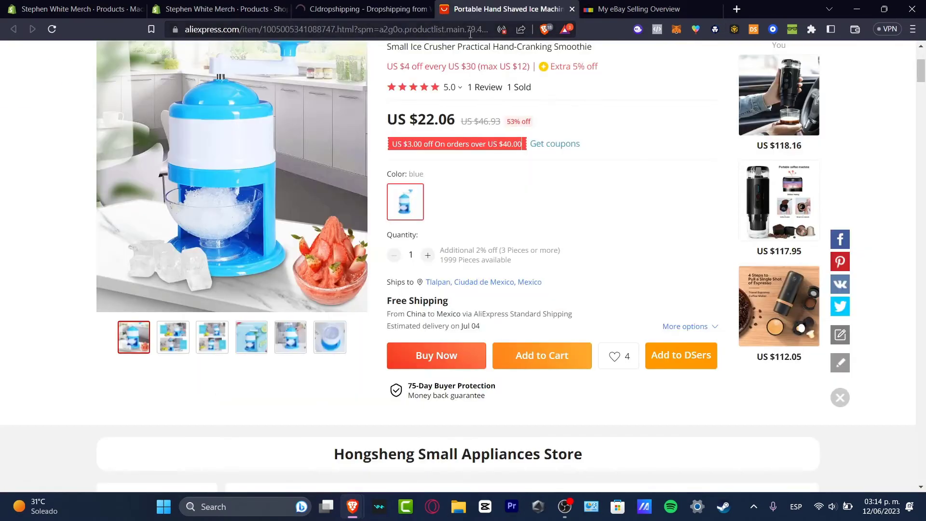
# Step: Find the portable manual ice crusher on CJdropshipping and open its listing form
pyautogui.click(391, 5)
pyautogui.click(409, 87)
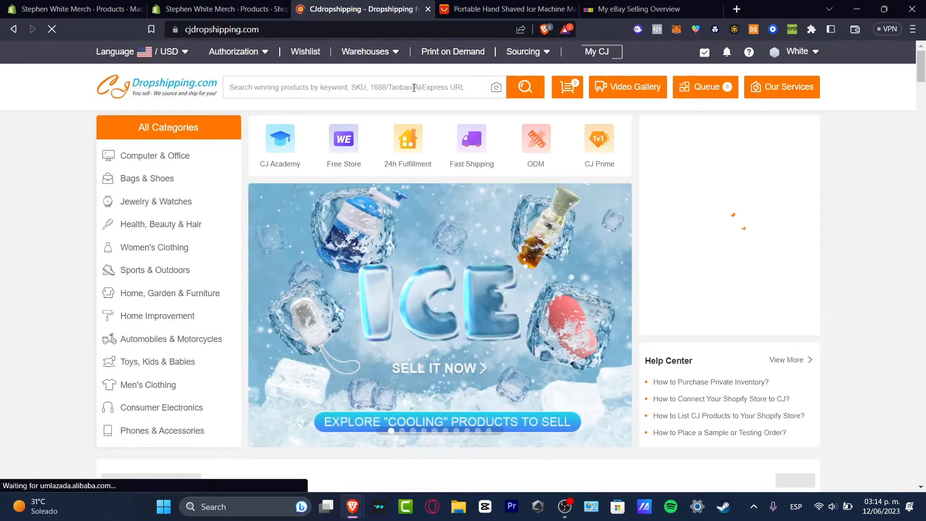
pyautogui.hotkey('ctrl', 'v')
pyautogui.click(538, 88)
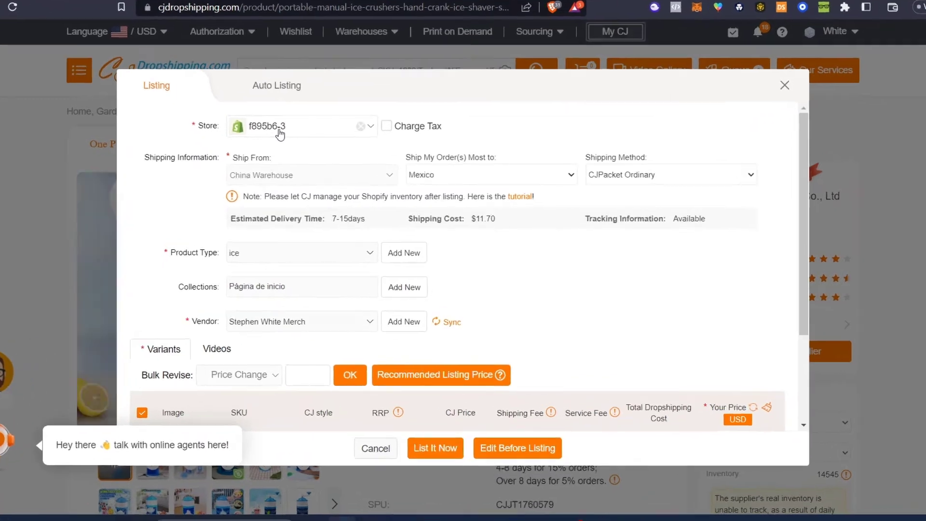
# Step: Choose the connected eBay store for the listing and keep US as the listing site
pyautogui.click(285, 141)
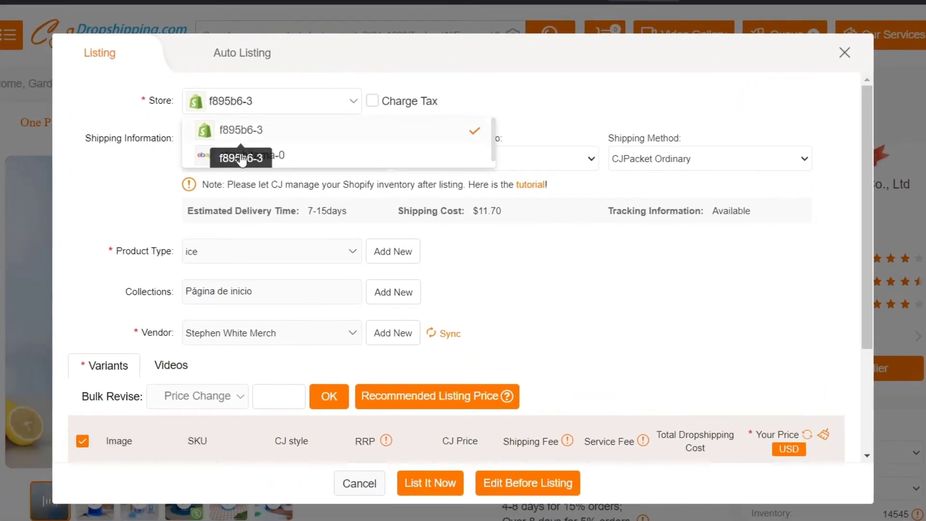
pyautogui.click(206, 156)
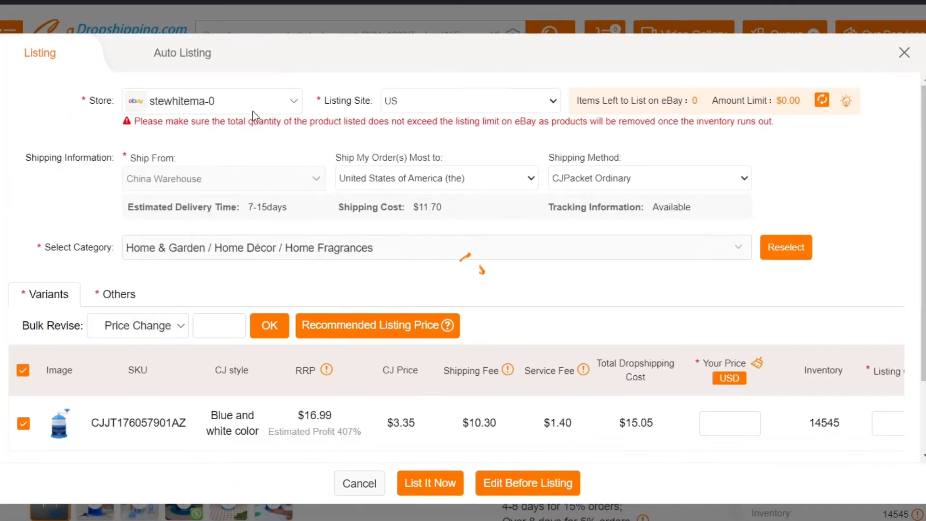
pyautogui.moveTo(331, 101); pyautogui.dragTo(372, 101)
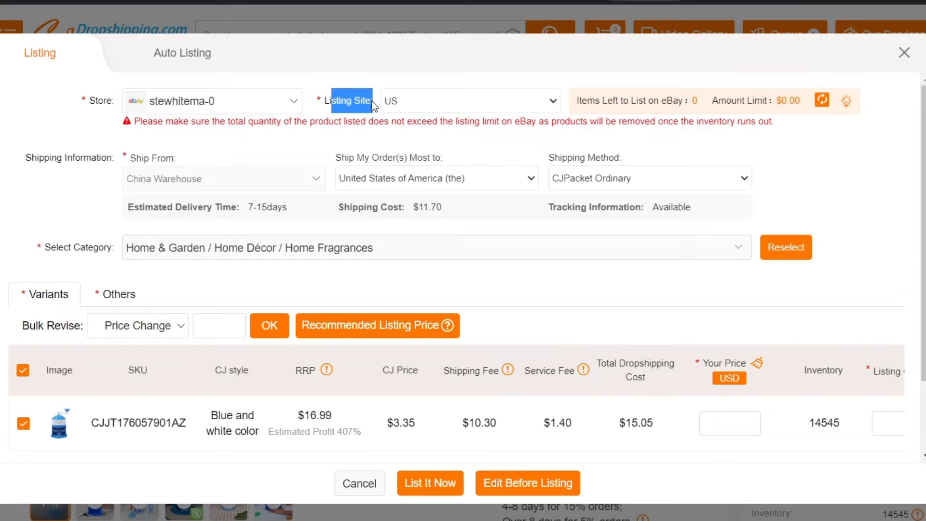
pyautogui.click(423, 96)
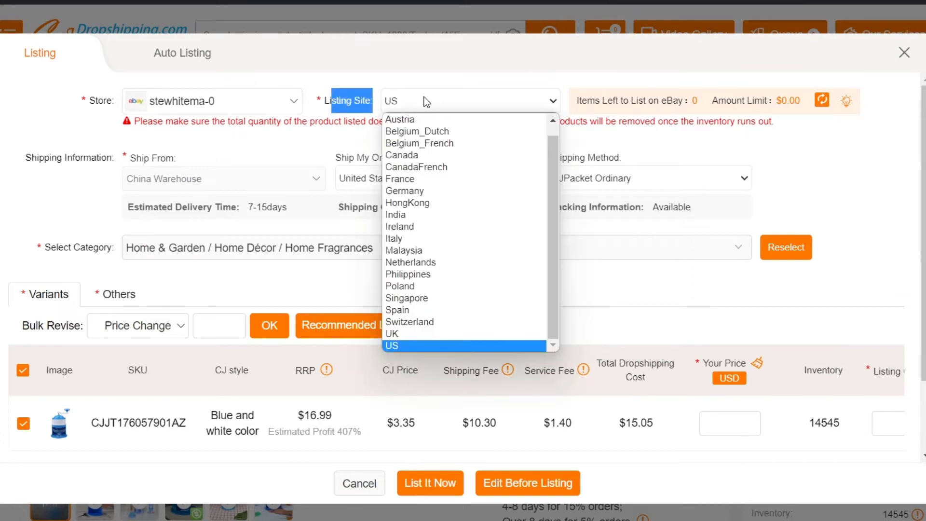
pyautogui.click(424, 96)
# Step: Check the items left to list on eBay and the amount limit, and refresh these figures
pyautogui.moveTo(586, 106); pyautogui.dragTo(679, 107)
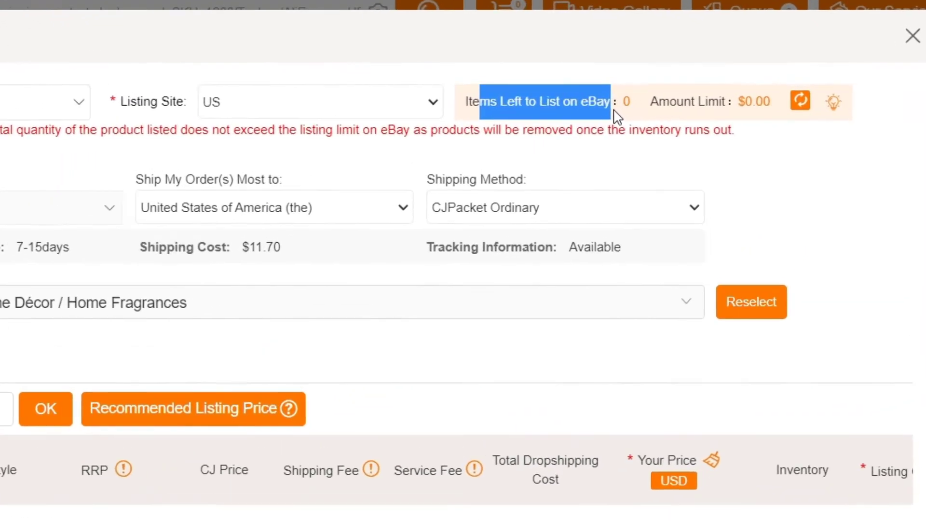
pyautogui.doubleClick(596, 101)
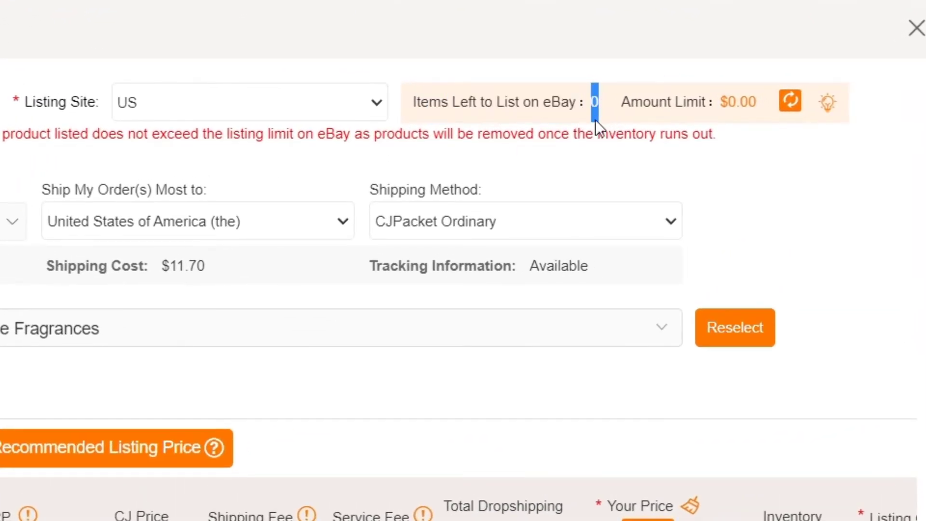
pyautogui.click(633, 113)
pyautogui.click(790, 100)
pyautogui.scroll(-3, 290, 314)
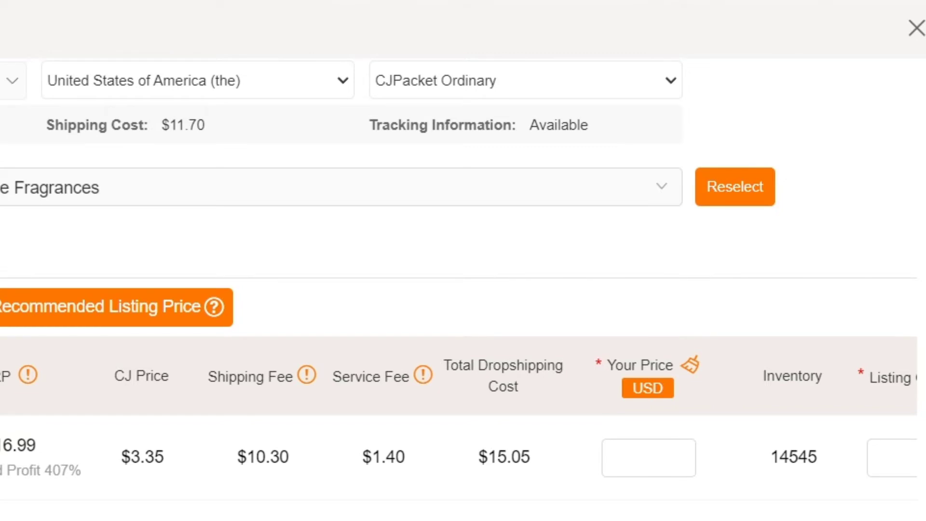
# Step: Set the listing quantity of the blue and white ice crusher variant to 100
pyautogui.click(904, 465)
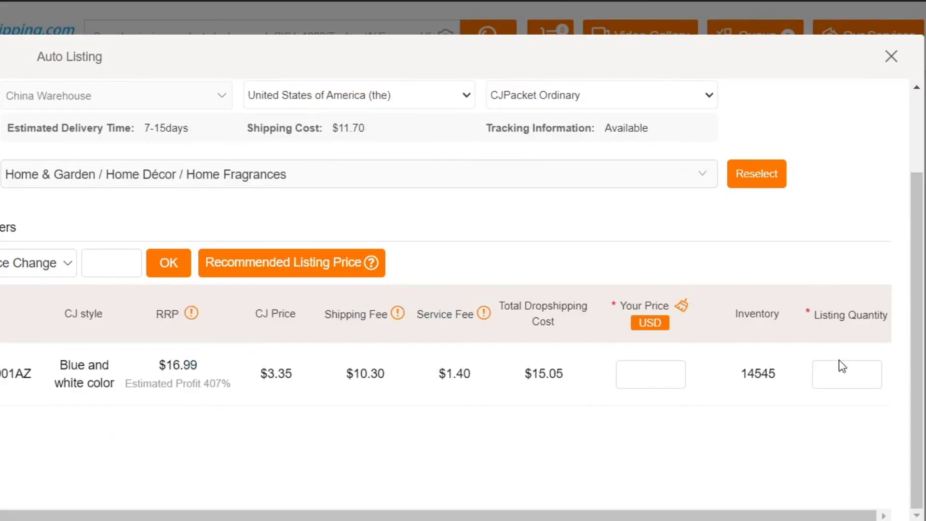
pyautogui.click(839, 361)
pyautogui.write('100')
# Step: Set the ice crusher variant's price to 18 USD, comparing it with the total dropshipping cost, and try to list the product on eBay
pyautogui.click(653, 380)
pyautogui.moveTo(651, 516); pyautogui.dragTo(610, 516)
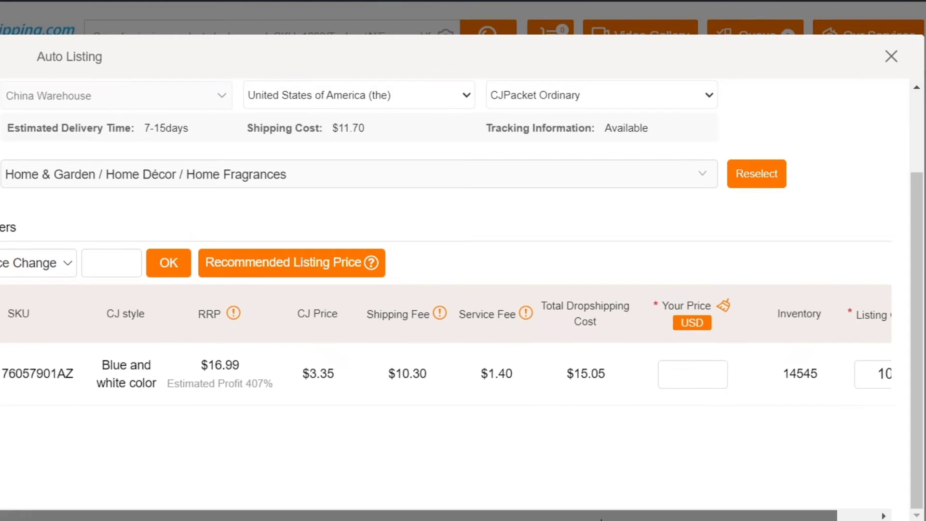
pyautogui.click(695, 374)
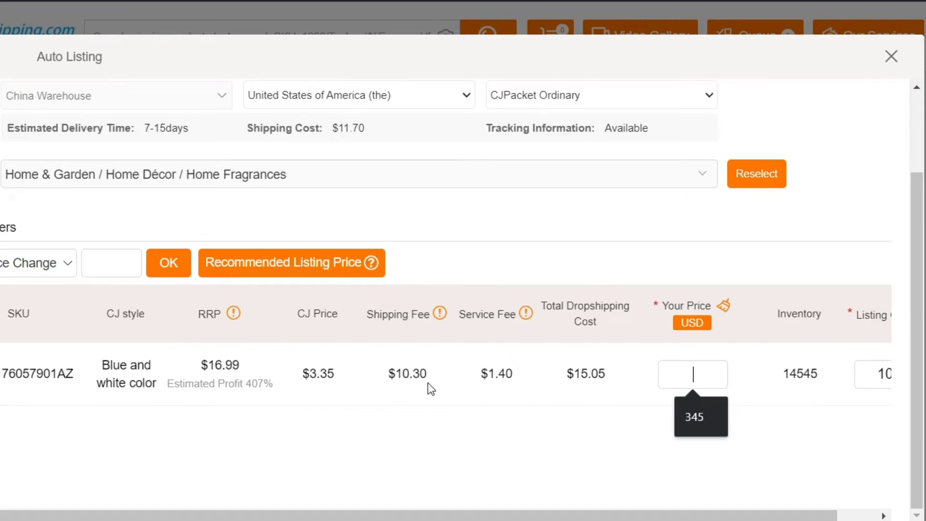
pyautogui.moveTo(609, 375); pyautogui.dragTo(574, 375)
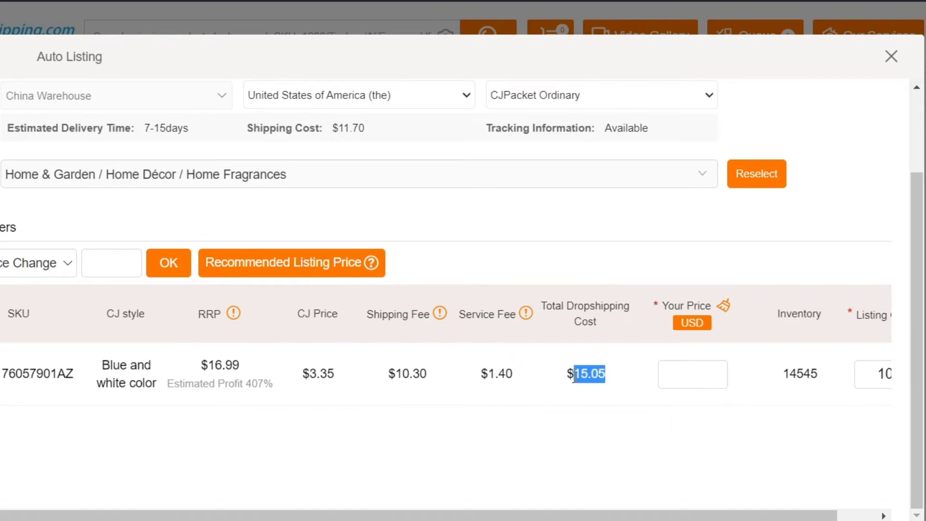
pyautogui.click(686, 376)
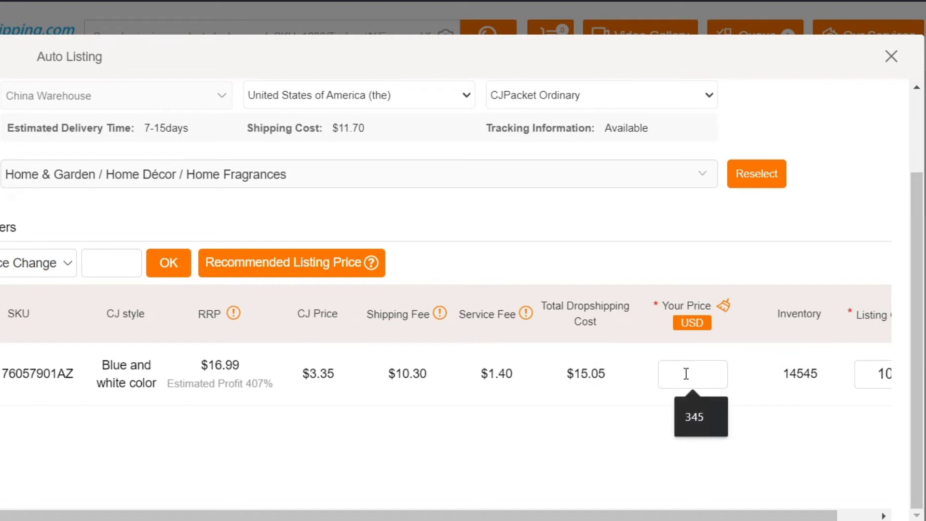
pyautogui.write('18')
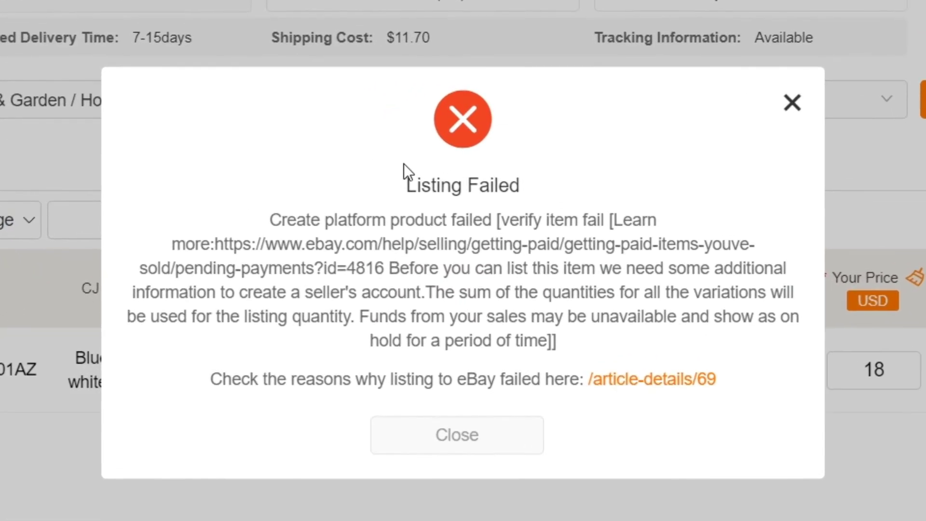
pyautogui.moveTo(404, 167); pyautogui.dragTo(515, 174)
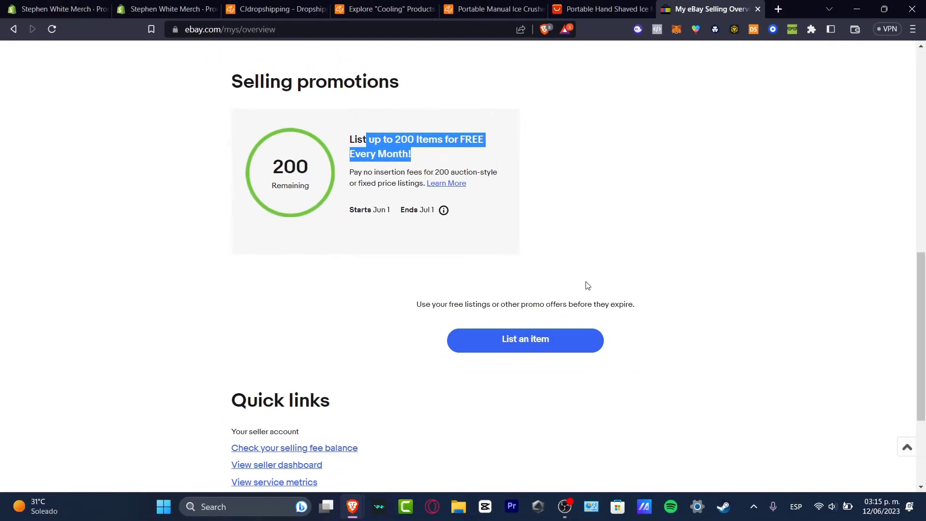
# Step: Open the eBay account section and request a phone verification code in the seller payments registration
pyautogui.scroll(-3, 585, 285)
pyautogui.scroll(10, 585, 286)
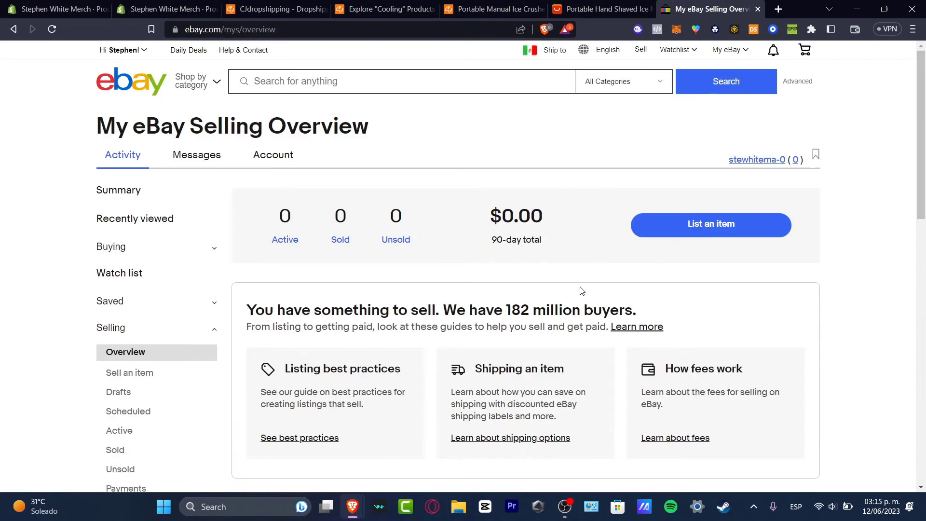
pyautogui.click(276, 154)
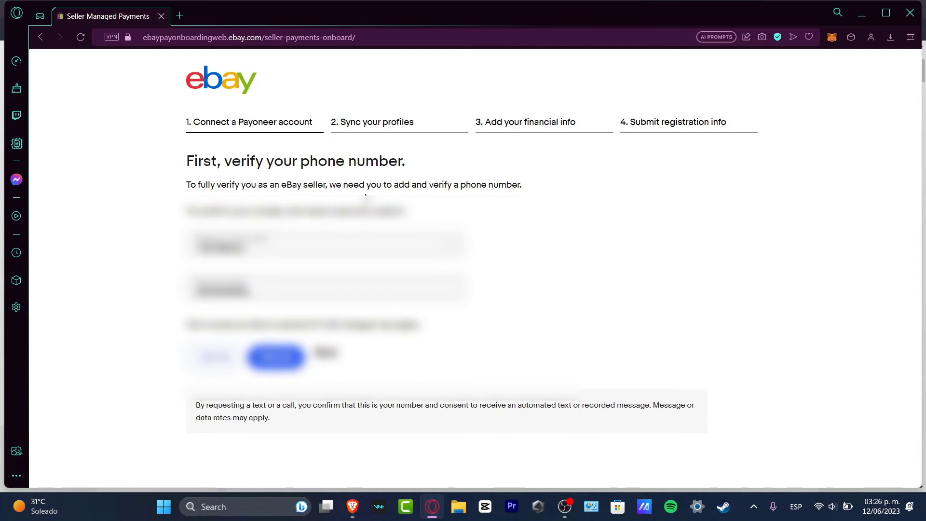
pyautogui.click(265, 364)
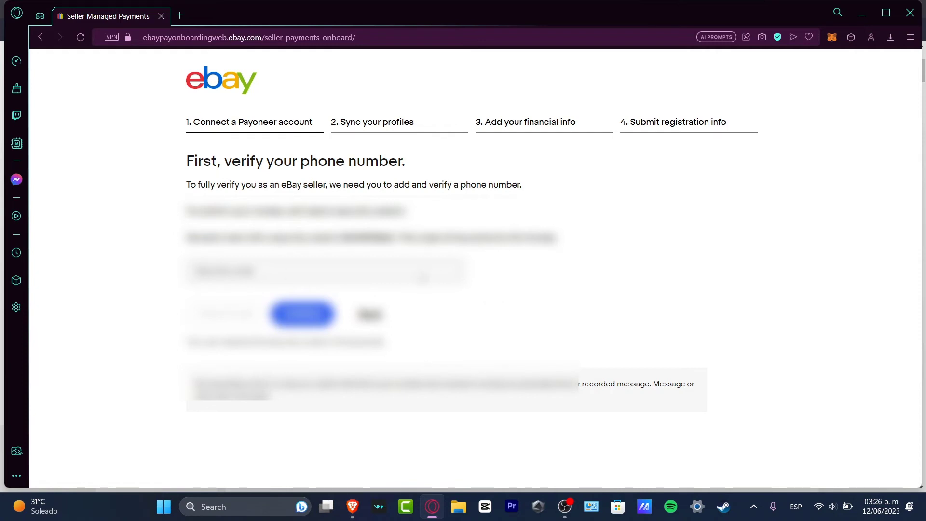
# Step: Enter the phone verification code in the seller payments registration and confirm it
pyautogui.click(412, 277)
pyautogui.click(263, 304)
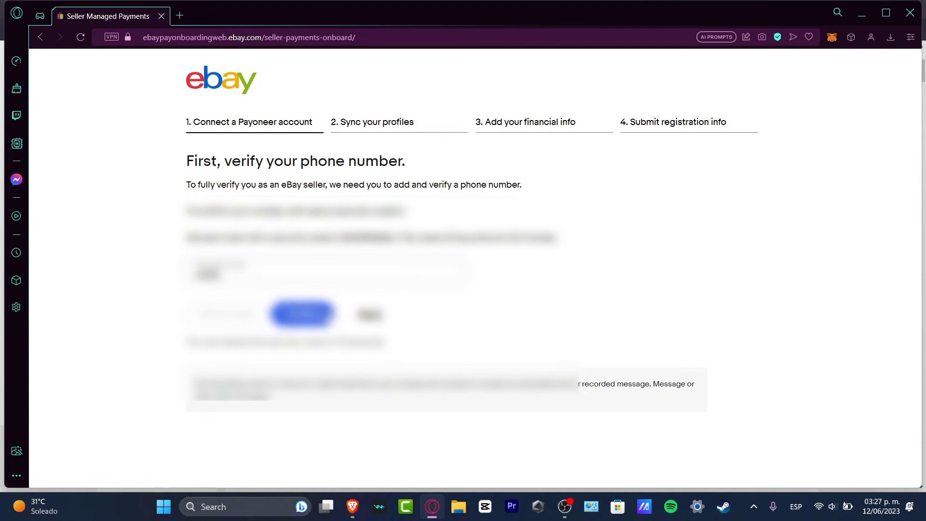
pyautogui.click(322, 309)
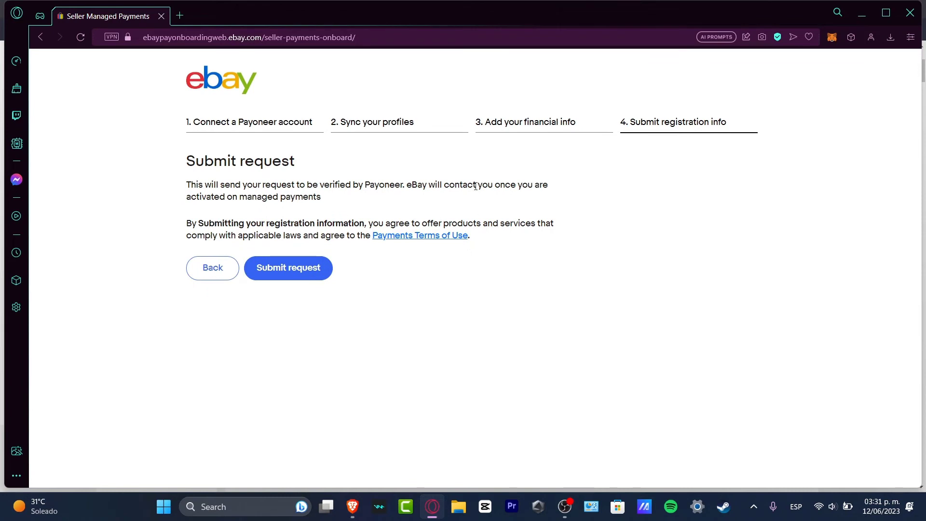
# Step: Review the registration terms, submit the seller payments request, and proceed to complete verification with Payoneer
pyautogui.moveTo(412, 185); pyautogui.dragTo(550, 182)
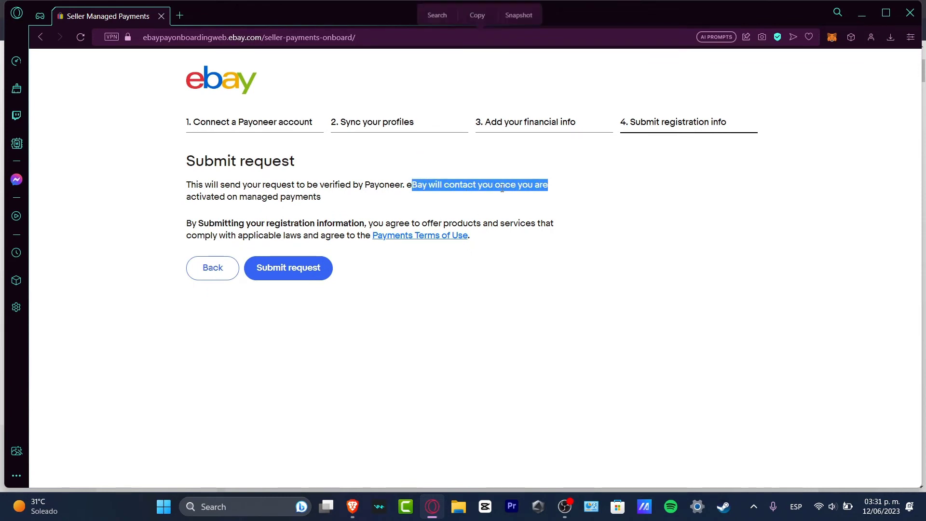
pyautogui.moveTo(545, 223); pyautogui.dragTo(551, 223)
pyautogui.click(309, 271)
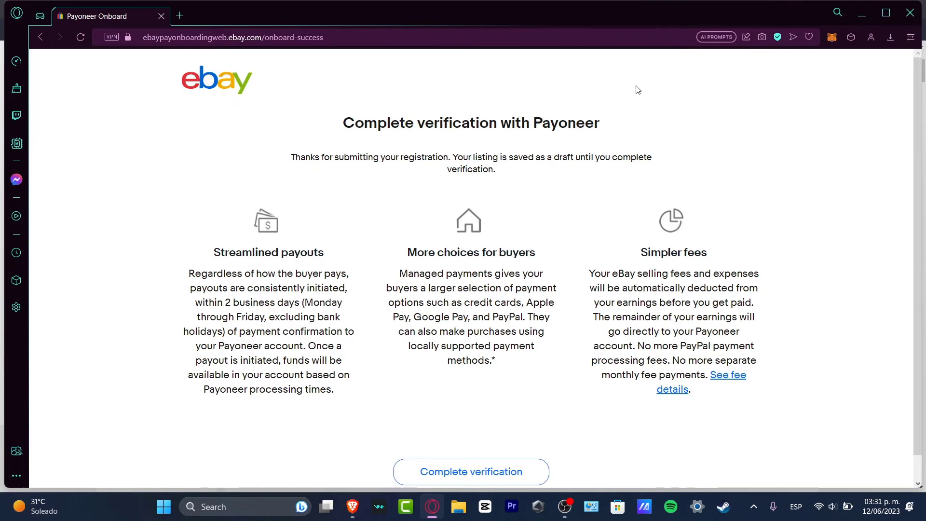
pyautogui.scroll(-1, 606, 190)
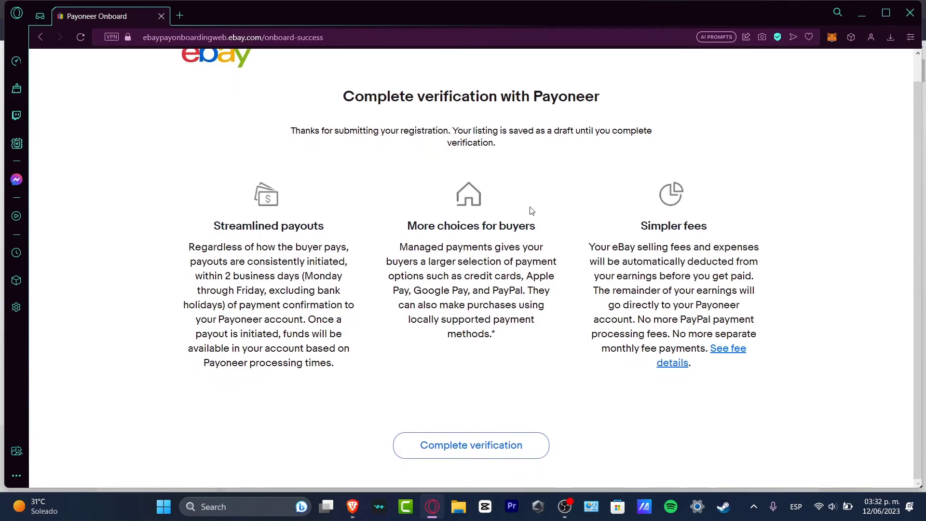
pyautogui.click(490, 450)
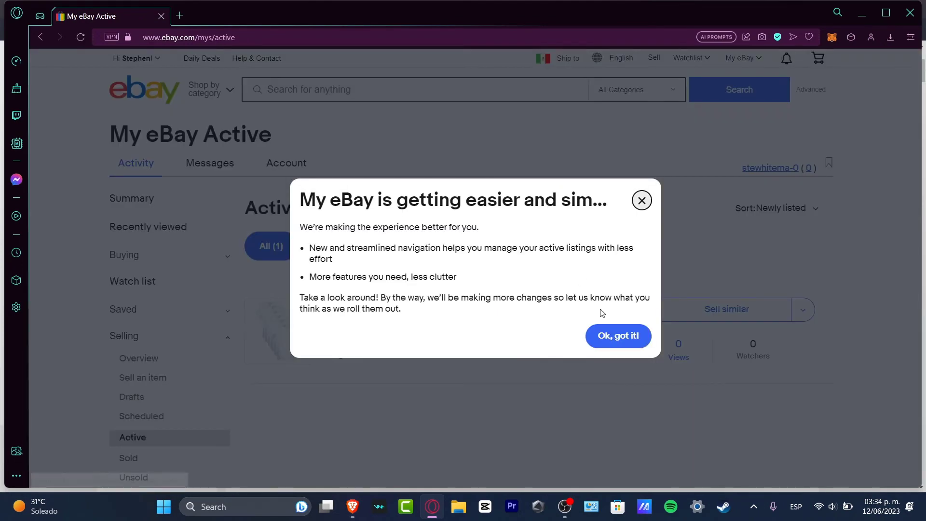
# Step: Dismiss the My eBay announcement and open the additional actions for the active men's T-shirt listing
pyautogui.click(613, 336)
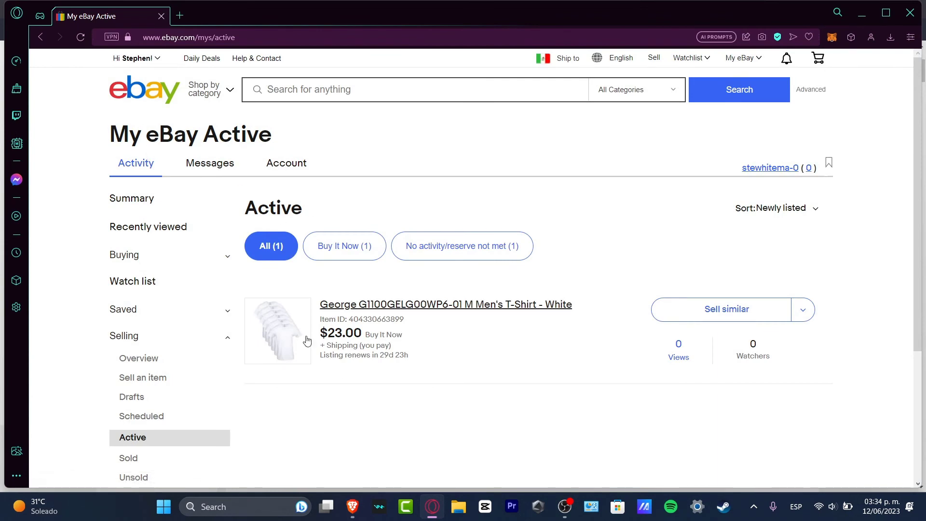
pyautogui.click(803, 311)
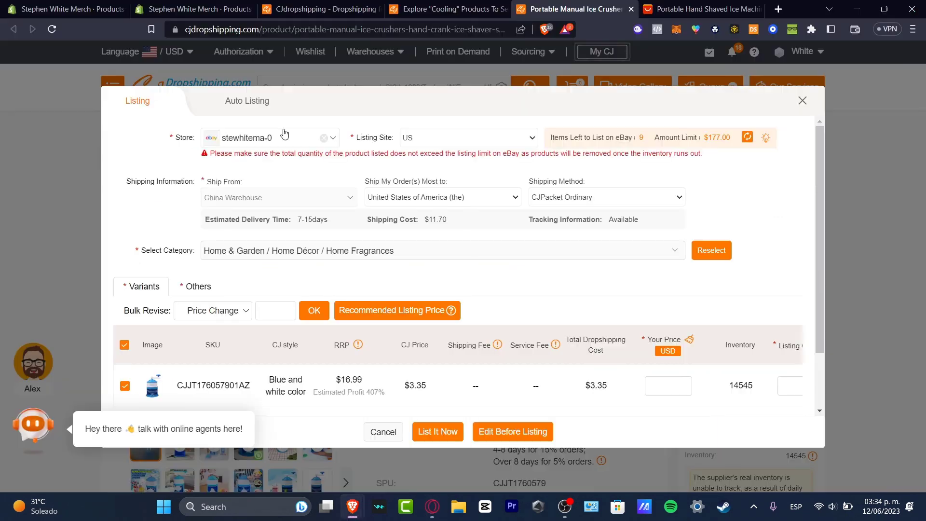
# Step: List the ice crusher on eBay from CJdropshipping at 20 USD, quantity 9, shipping mostly to Mexico with CJPacket Sensitive
pyautogui.moveTo(552, 138); pyautogui.dragTo(633, 140)
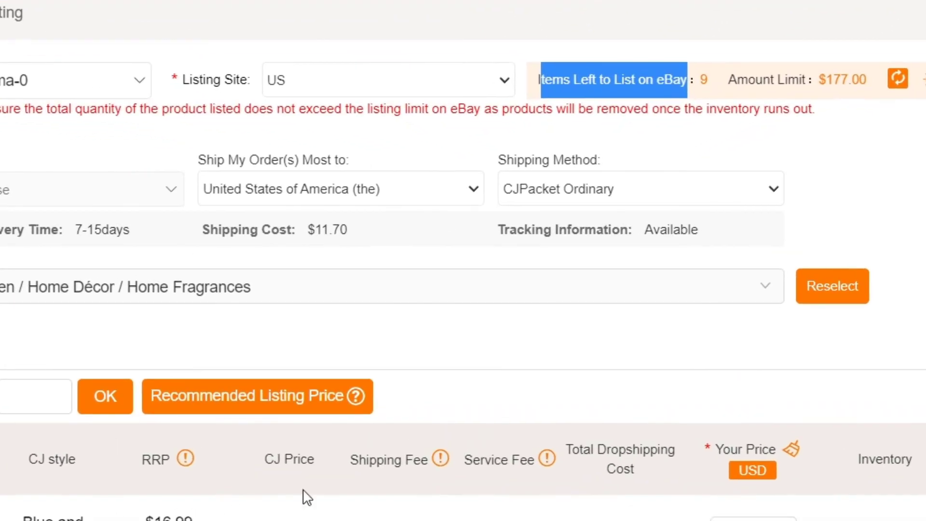
pyautogui.scroll(-3, 342, 470)
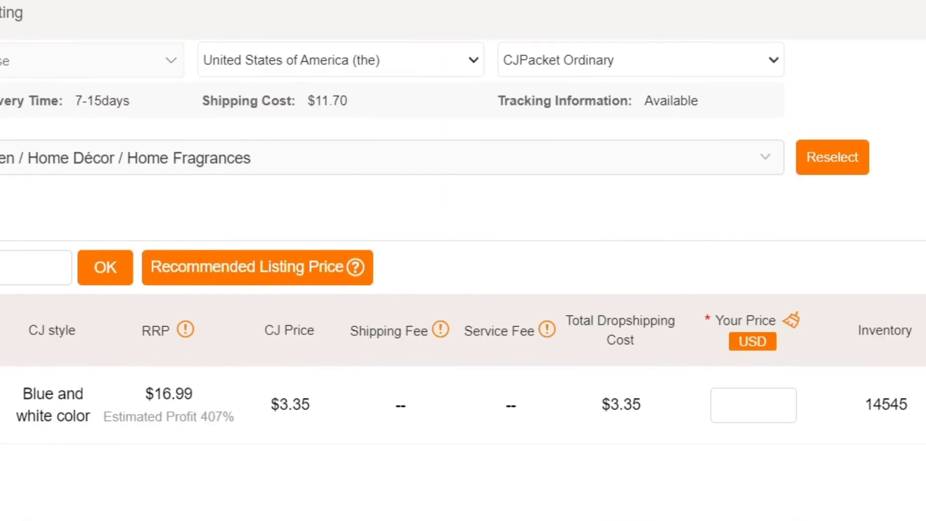
pyautogui.click(767, 405)
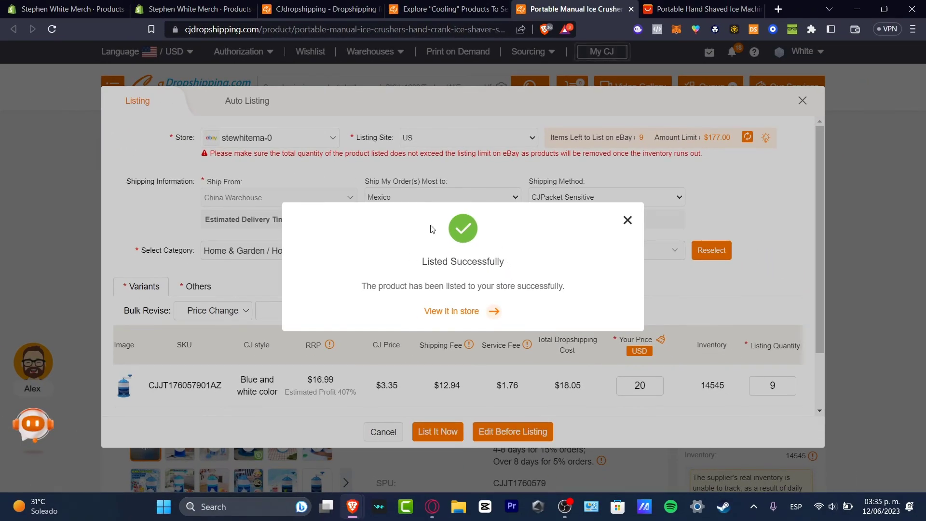
pyautogui.click(433, 425)
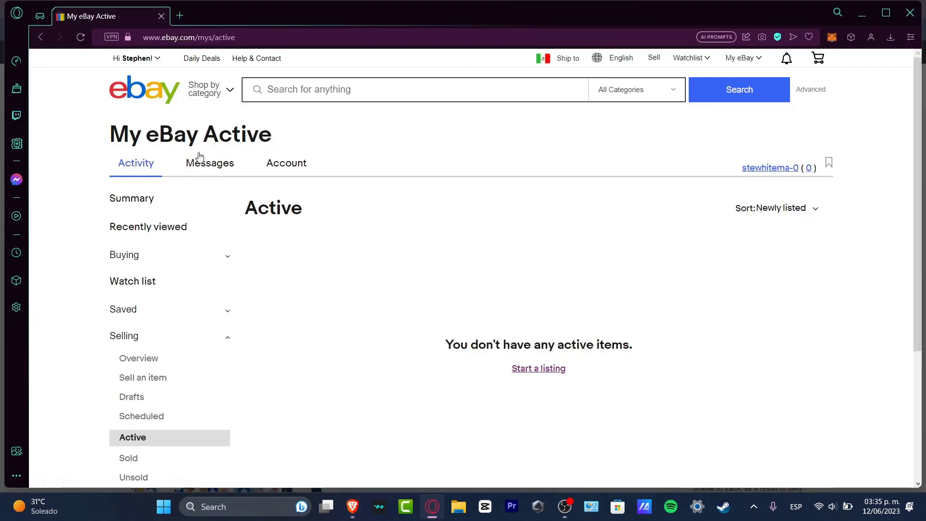
# Step: Reload the active eBay listings, open the ice crusher listing, and review its photos, price, shipping and returns details
pyautogui.click(155, 438)
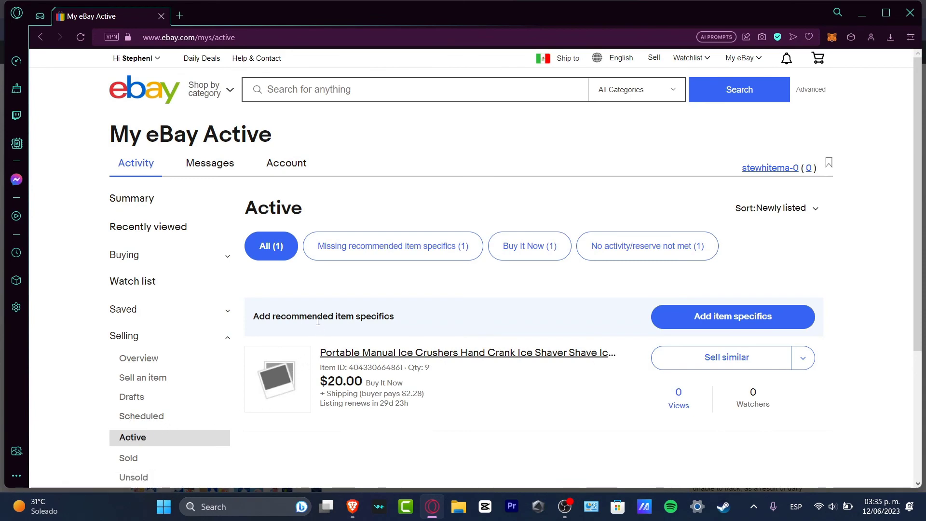
pyautogui.scroll(-3, 463, 336)
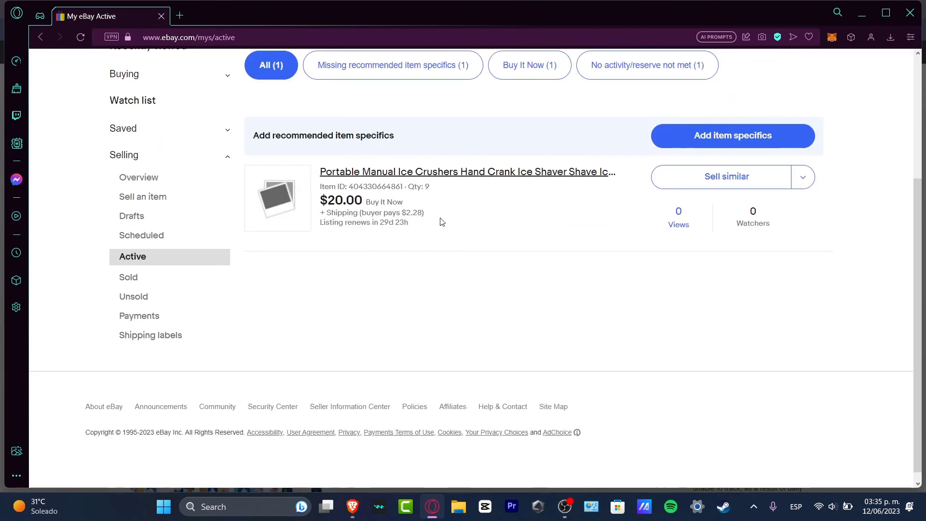
pyautogui.click(472, 175)
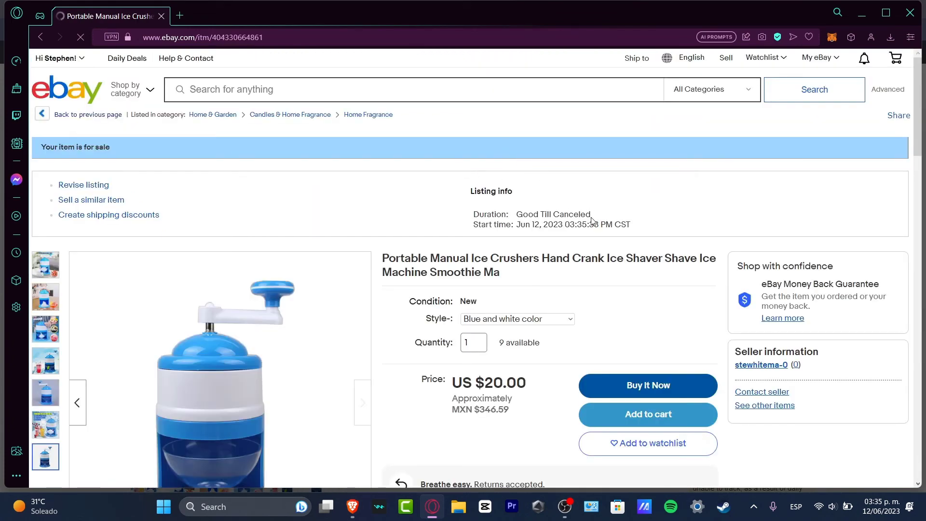
pyautogui.scroll(-3, 592, 217)
pyautogui.scroll(3, 539, 246)
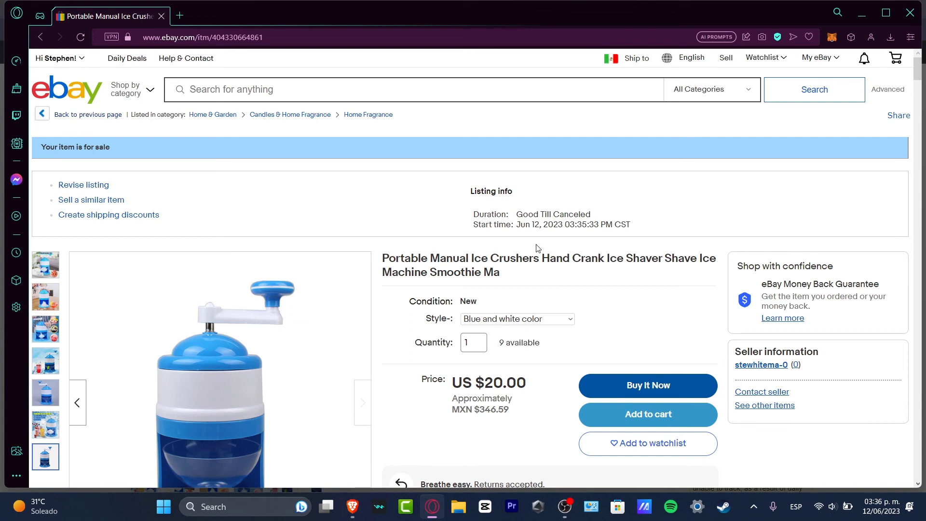
pyautogui.scroll(-3, 376, 259)
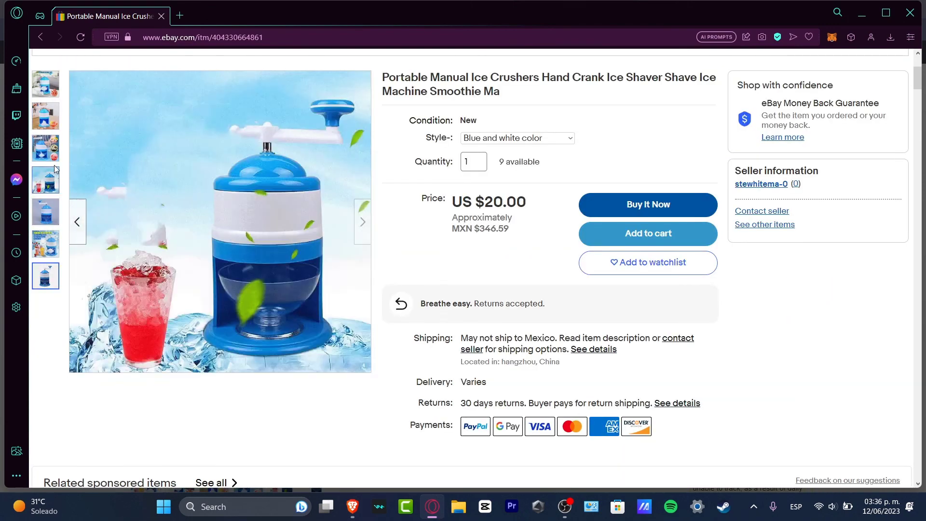
pyautogui.scroll(3, 62, 92)
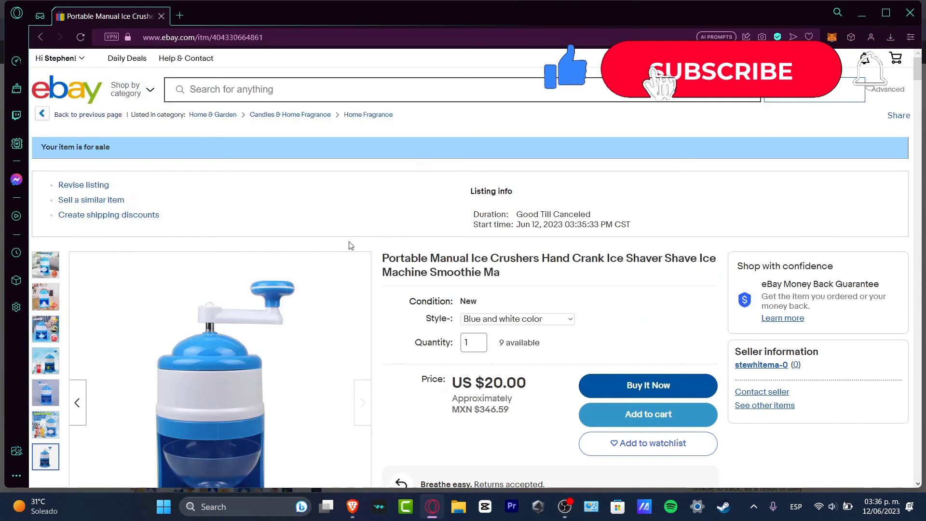